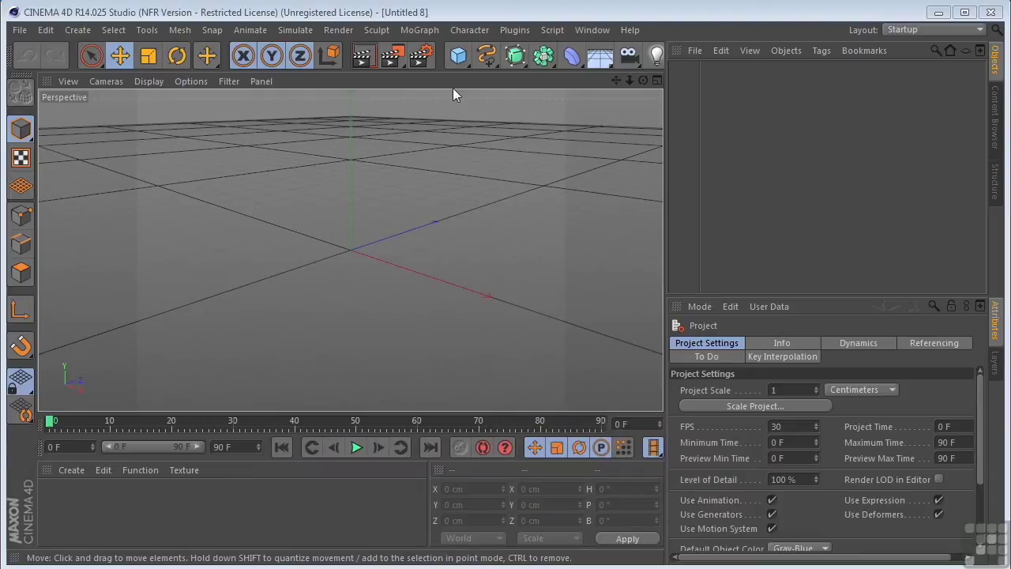
Step: Add a cylinder with a 200 cm radius and 150 cm height
{"action": "left_click", "coordinate": [454, 59]}
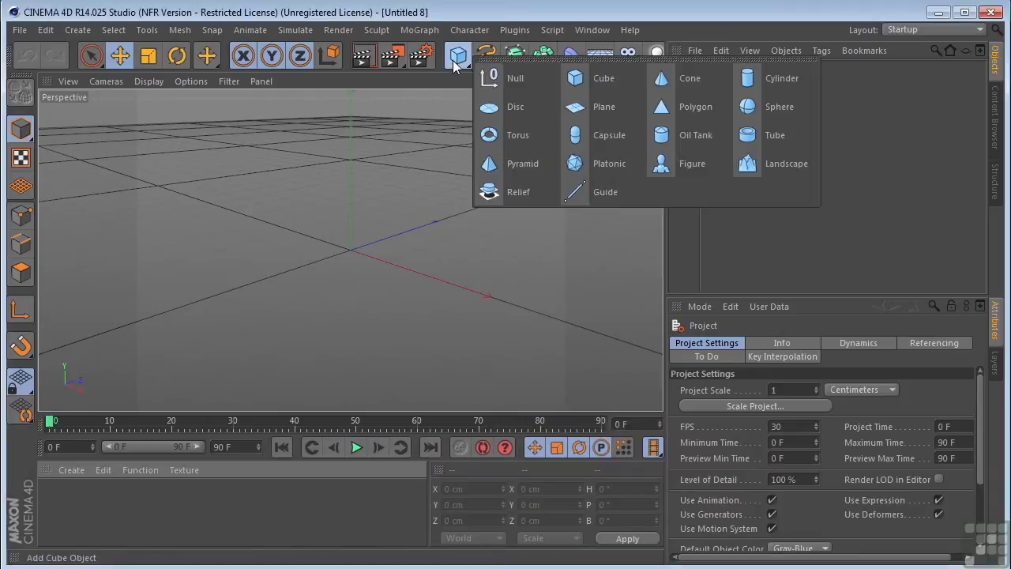
{"action": "left_click", "coordinate": [764, 82]}
{"action": "left_click", "coordinate": [718, 342]}
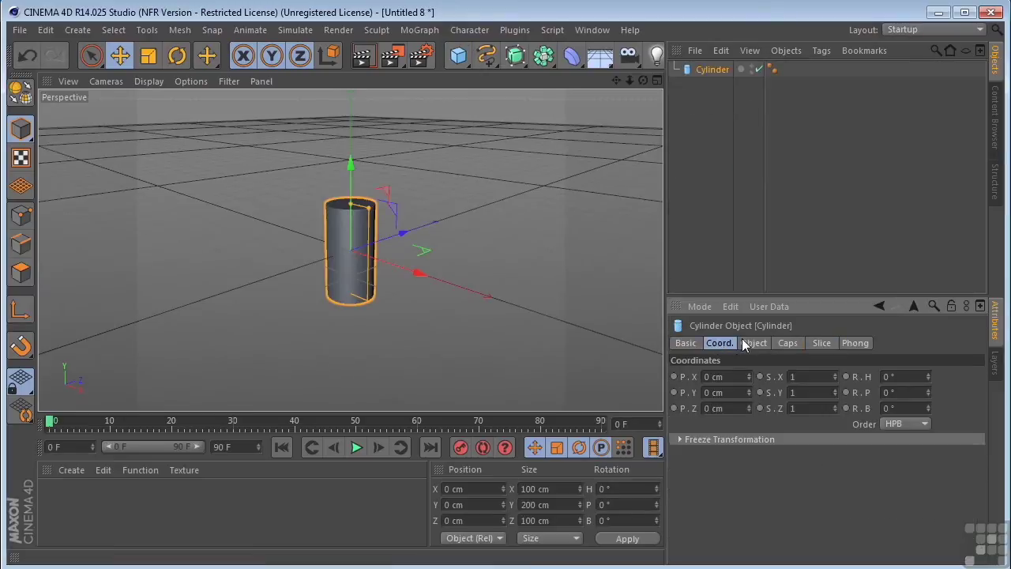
{"action": "left_click", "coordinate": [752, 343]}
{"action": "double_click", "coordinate": [788, 376]}
{"action": "type", "text": "200"}
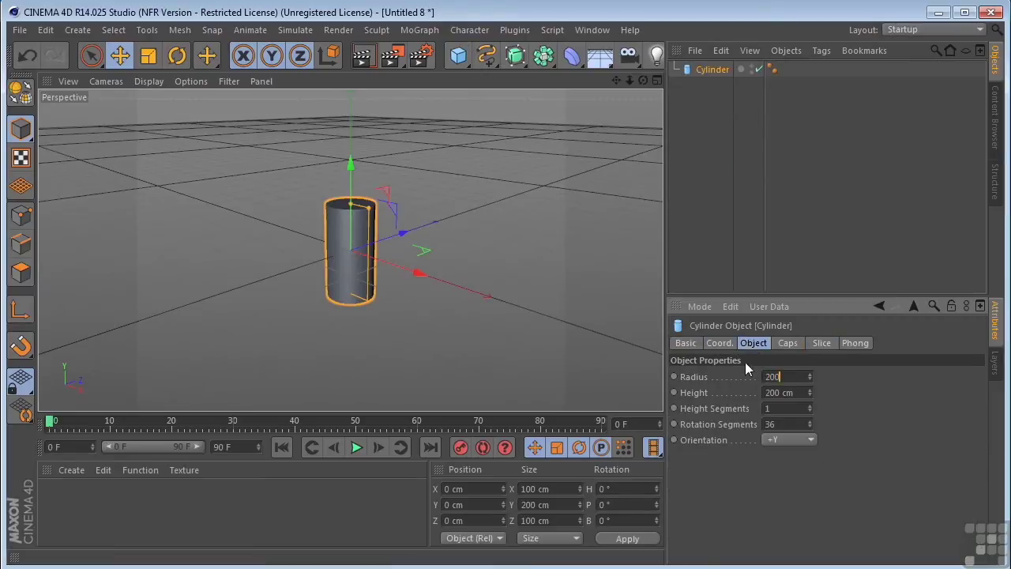
{"action": "key", "text": "Tab"}
{"action": "type", "text": "150"}
{"action": "key", "text": "Tab"}
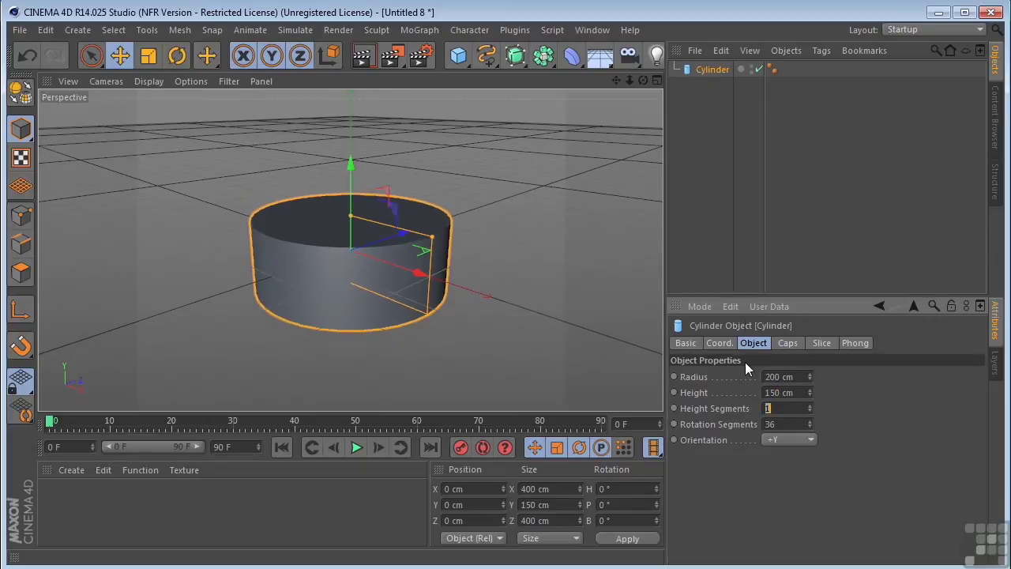
Step: Rename the cylinder to 'seat'
{"action": "double_click", "coordinate": [712, 71]}
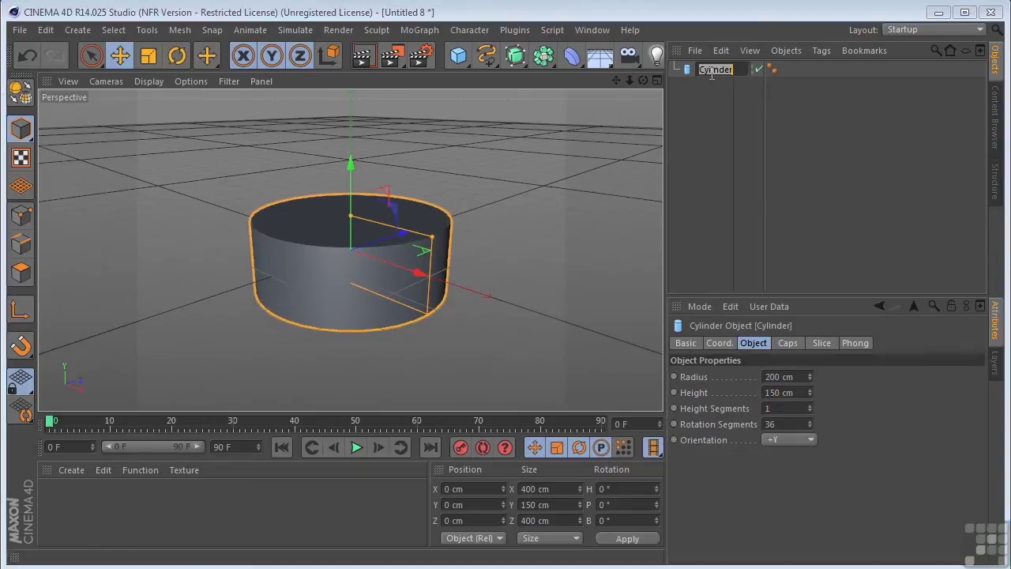
{"action": "type", "text": "seat"}
{"action": "key", "text": "Return"}
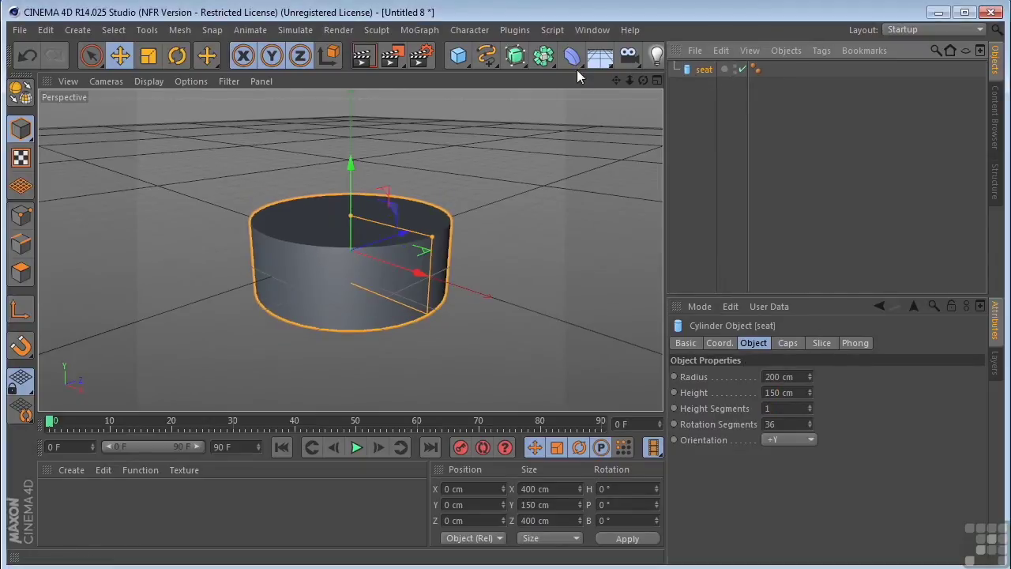
Step: Add a Bulge deformer and widen its cage to 418 cm on X and 424 cm on Z
{"action": "left_click", "coordinate": [577, 59]}
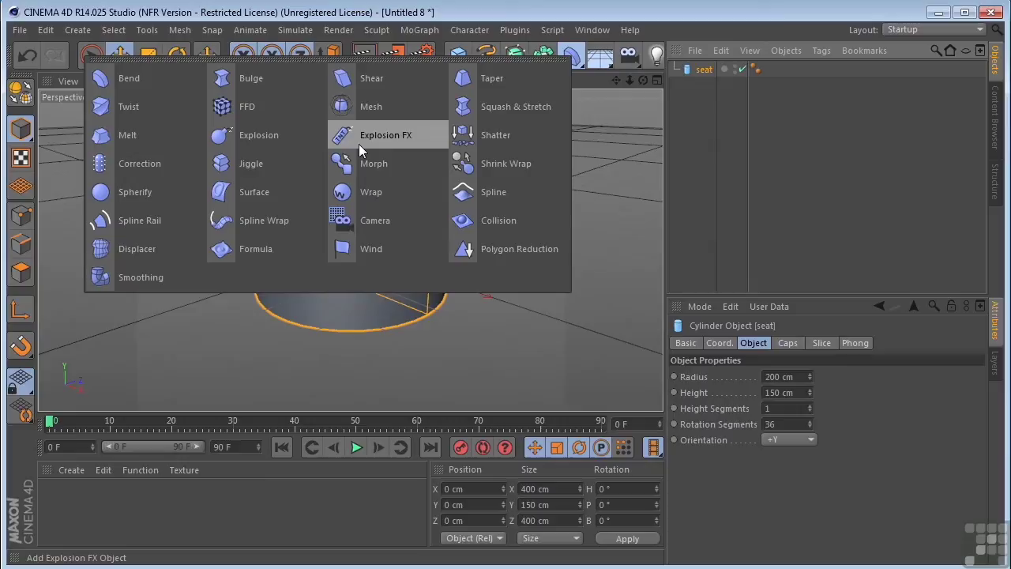
{"action": "left_click", "coordinate": [267, 78]}
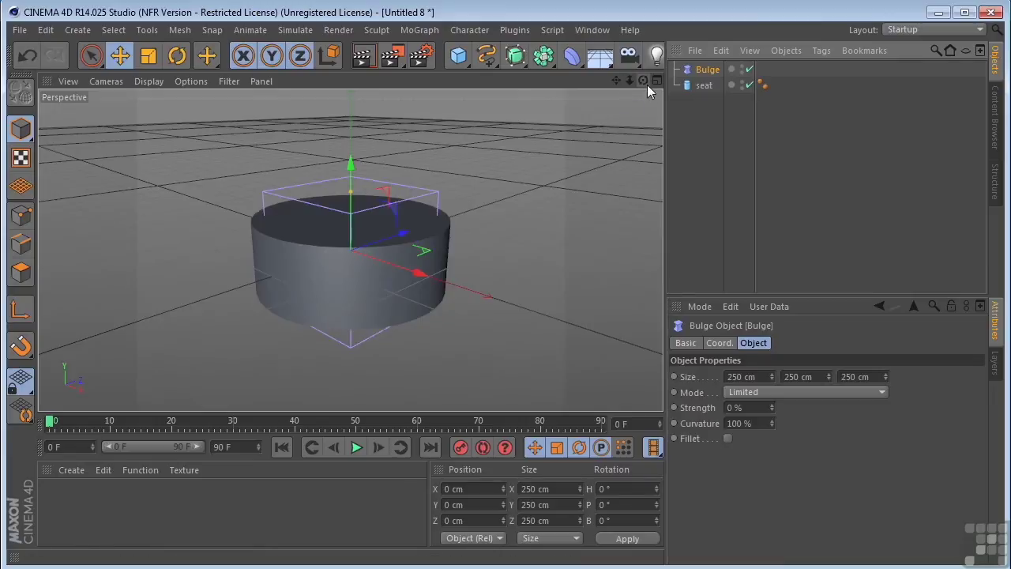
{"action": "left_click_drag", "start_coordinate": [643, 81], "coordinate": [457, 188]}
{"action": "middle_click", "coordinate": [457, 188]}
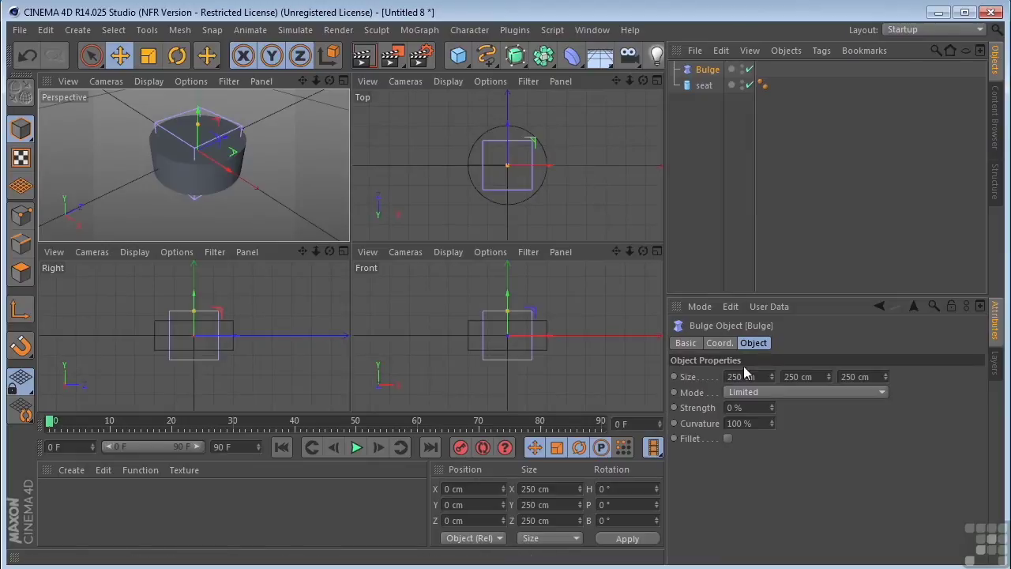
{"action": "left_click_drag", "start_coordinate": [772, 376], "coordinate": [805, 379]}
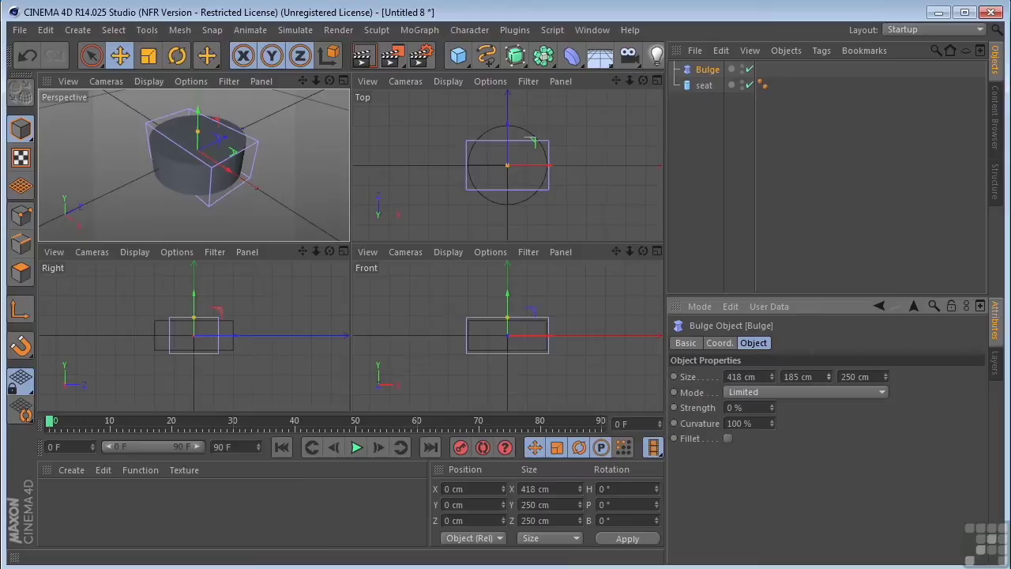
{"action": "left_click_drag", "start_coordinate": [886, 378], "coordinate": [944, 379]}
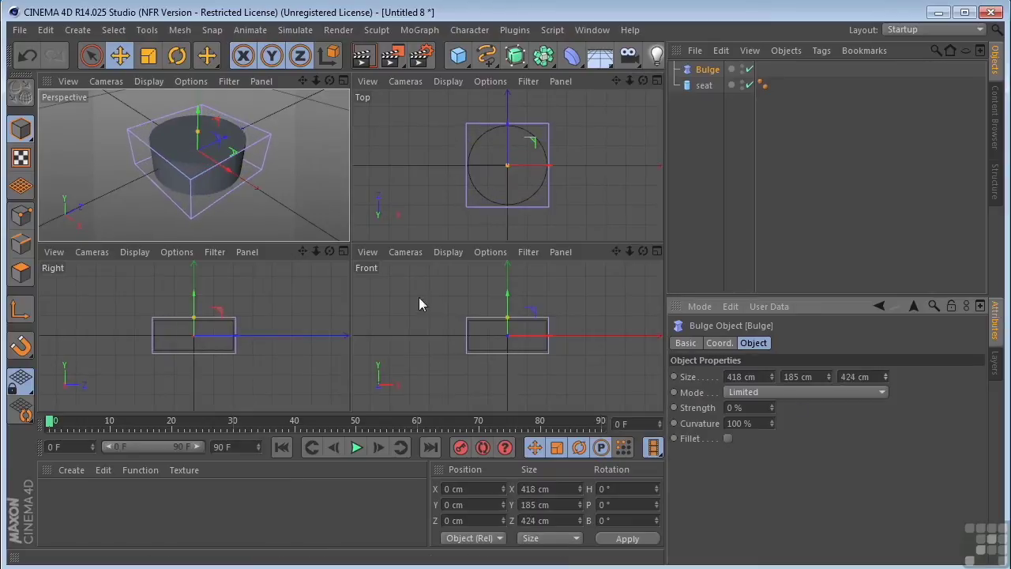
{"action": "middle_click", "coordinate": [302, 159]}
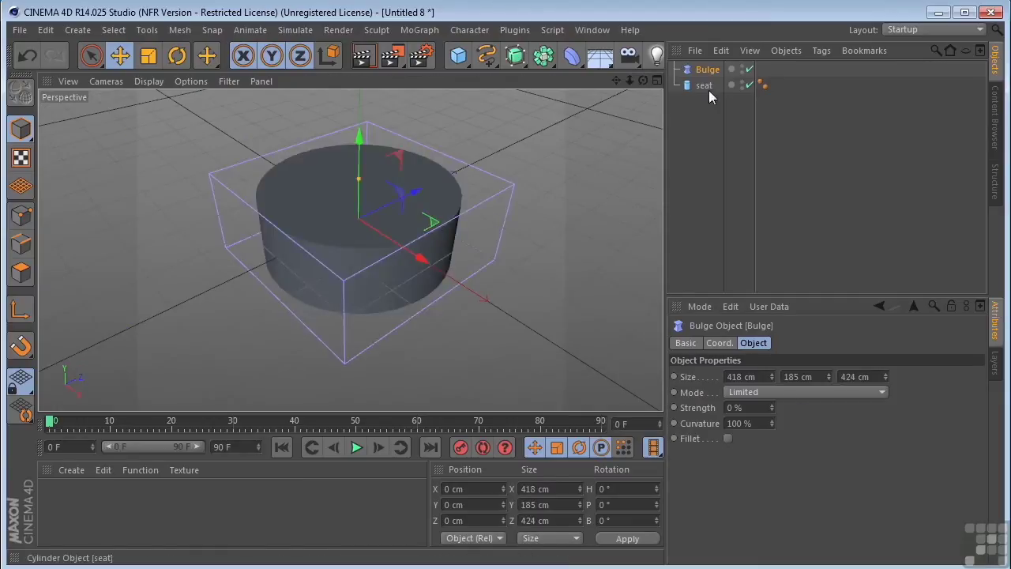
Step: Nest the Bulge under seat and set its strength to 12%
{"action": "left_click_drag", "start_coordinate": [713, 75], "coordinate": [711, 90]}
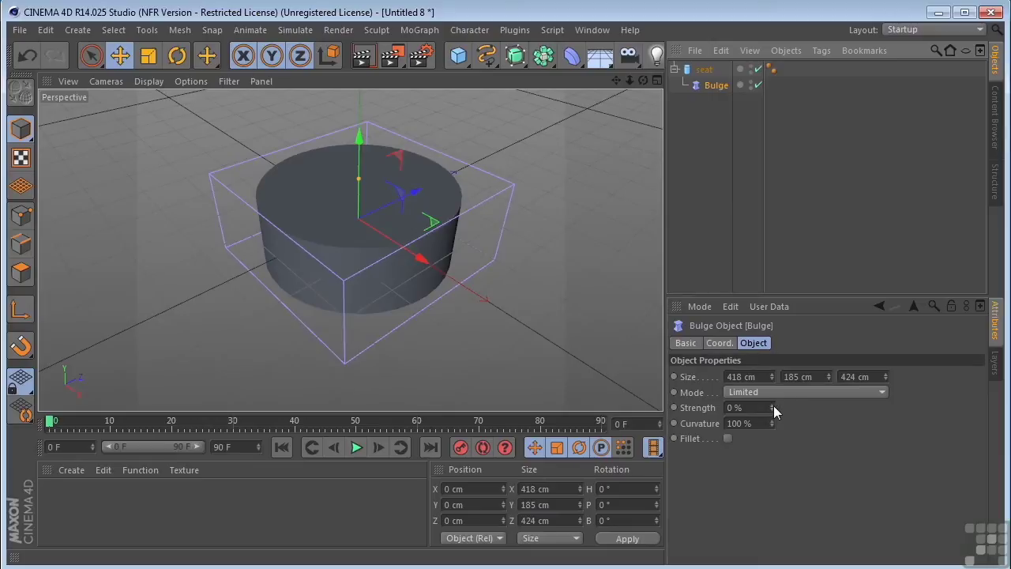
{"action": "mouse_move", "coordinate": [773, 407]}
{"action": "left_mouse_down"}
{"action": "mouse_move", "coordinate": [792, 404]}
{"action": "mouse_move", "coordinate": [773, 405]}
{"action": "left_mouse_up"}
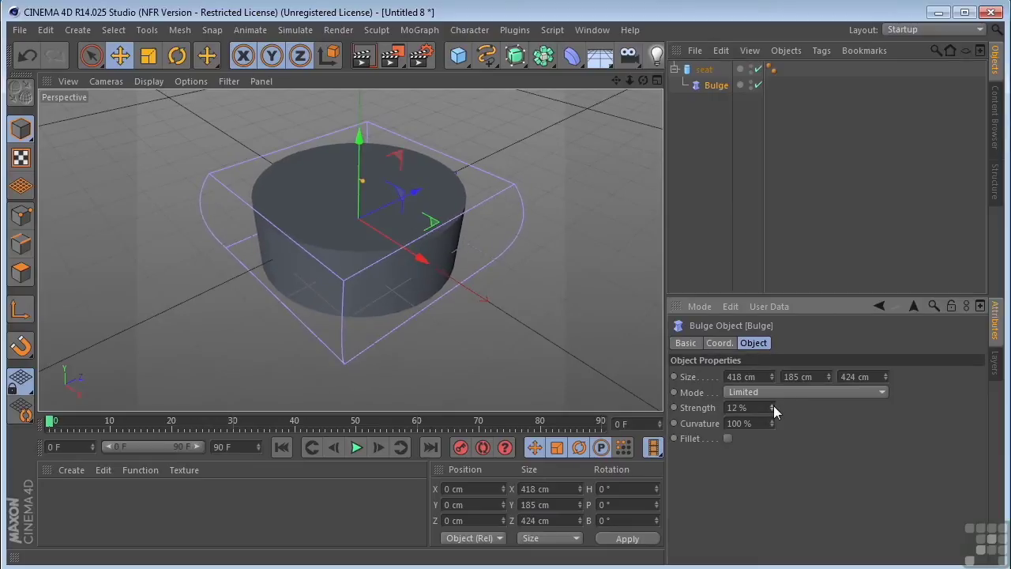
{"action": "mouse_move", "coordinate": [643, 80]}
{"action": "left_mouse_down"}
{"action": "mouse_move", "coordinate": [643, 106]}
{"action": "mouse_move", "coordinate": [644, 80]}
{"action": "left_mouse_up"}
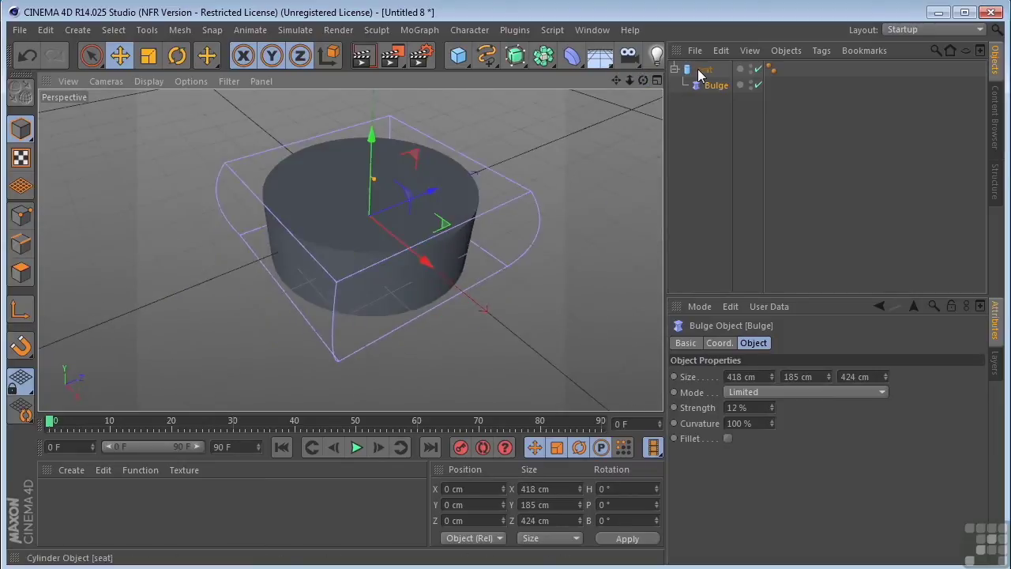
Step: Enable cap fillets on seat with 1 segment and a 12 cm radius
{"action": "left_click", "coordinate": [702, 72]}
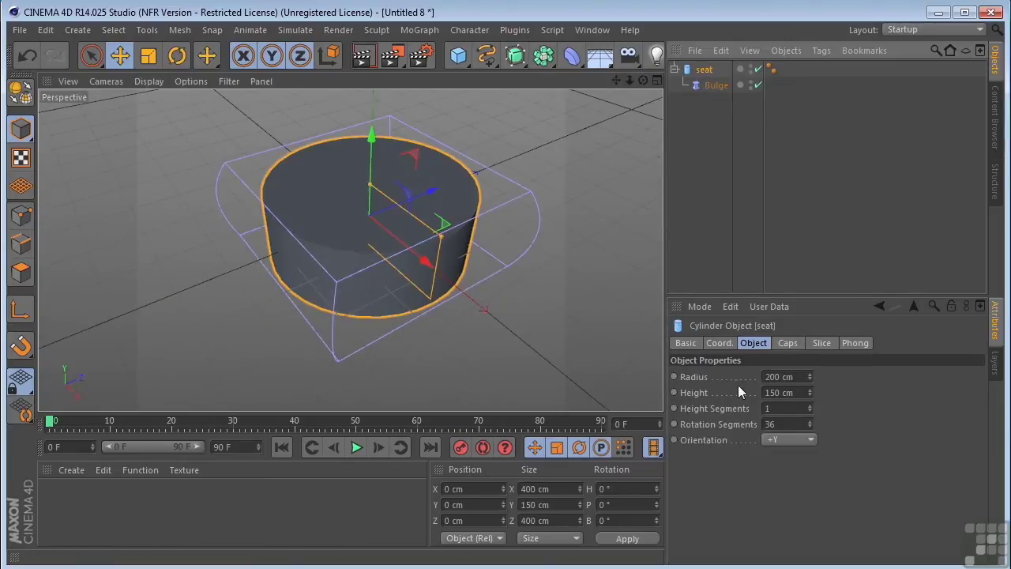
{"action": "left_click", "coordinate": [784, 343]}
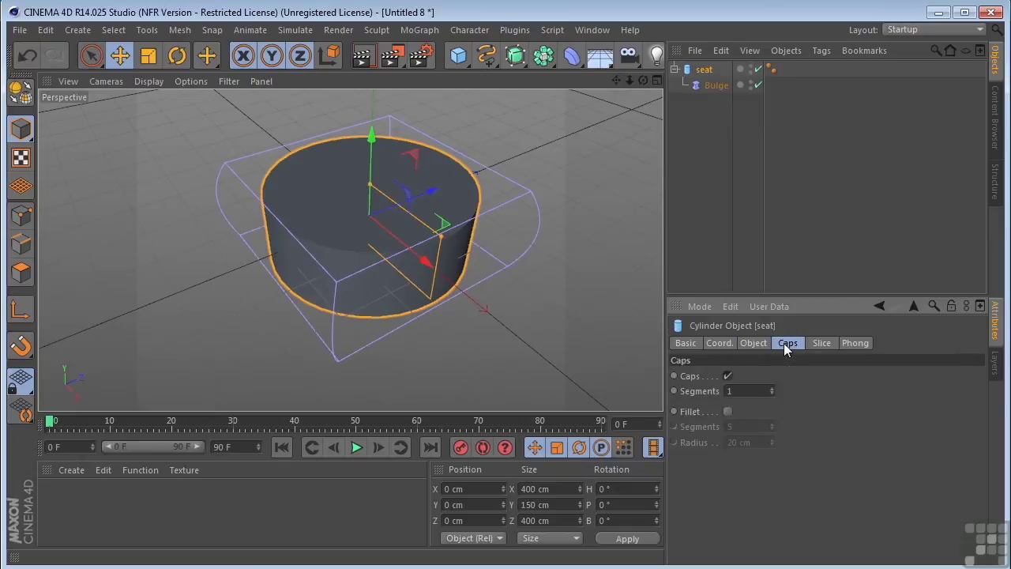
{"action": "left_click", "coordinate": [728, 411]}
{"action": "left_click_drag", "start_coordinate": [770, 424], "coordinate": [771, 446]}
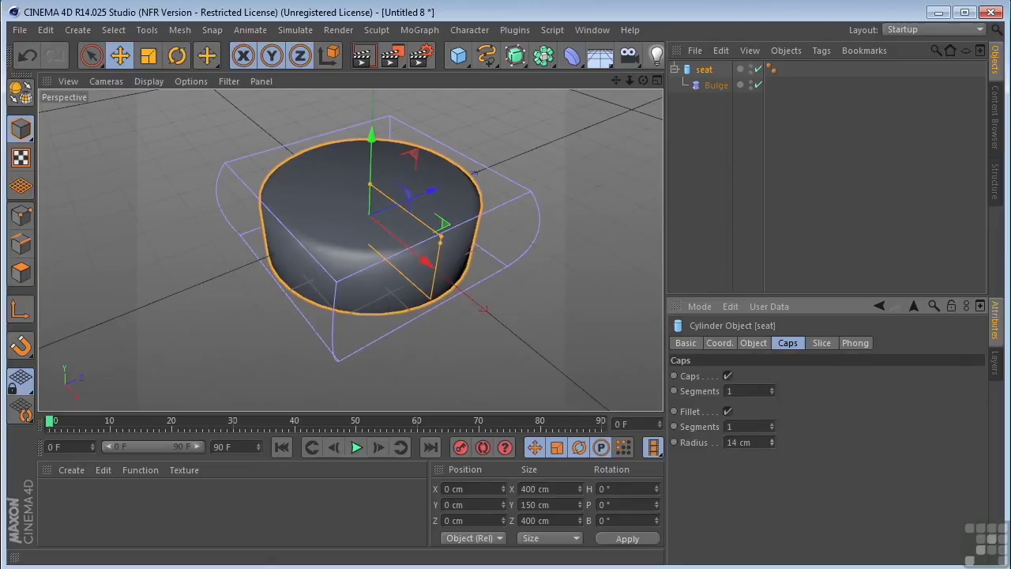
{"action": "left_click", "coordinate": [772, 444]}
{"action": "left_click", "coordinate": [771, 444]}
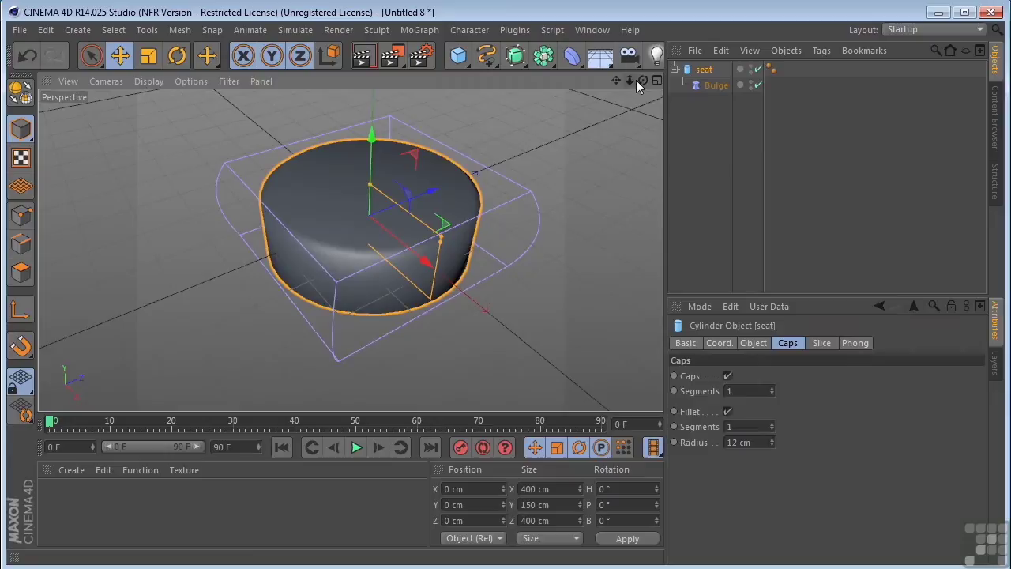
{"action": "left_click_drag", "start_coordinate": [643, 80], "coordinate": [629, 83]}
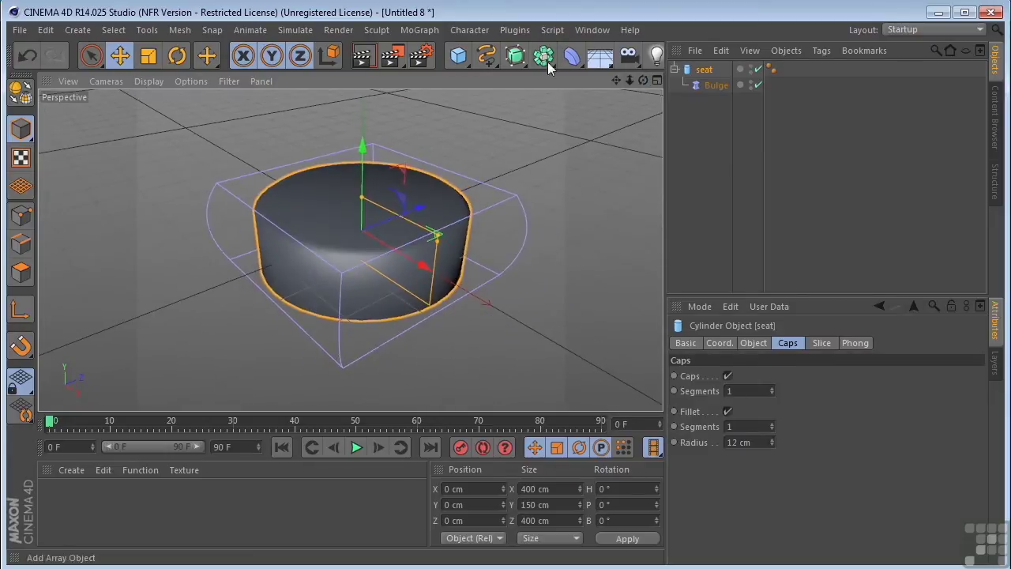
Step: Render a preview, disable the Bulge deformer, and collapse seat in the Object Manager
{"action": "left_click", "coordinate": [358, 58]}
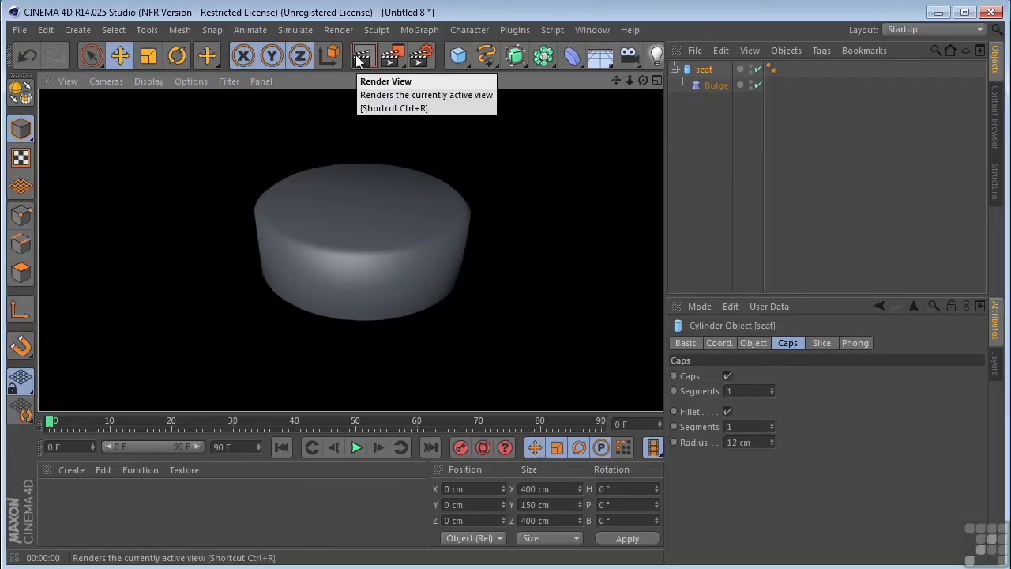
{"action": "left_click_drag", "start_coordinate": [639, 83], "coordinate": [626, 139]}
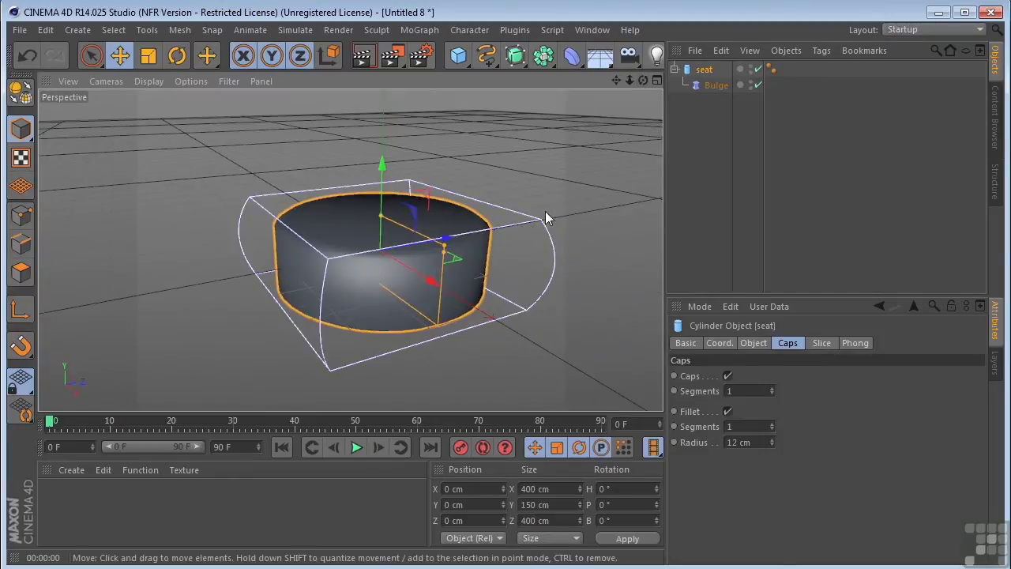
{"action": "left_click", "coordinate": [754, 85]}
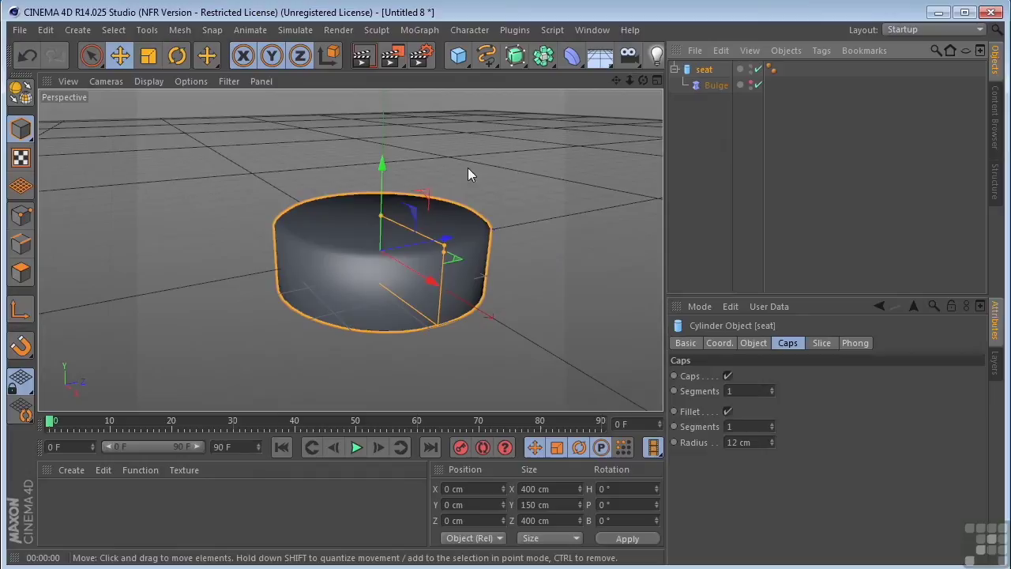
{"action": "left_click", "coordinate": [676, 69]}
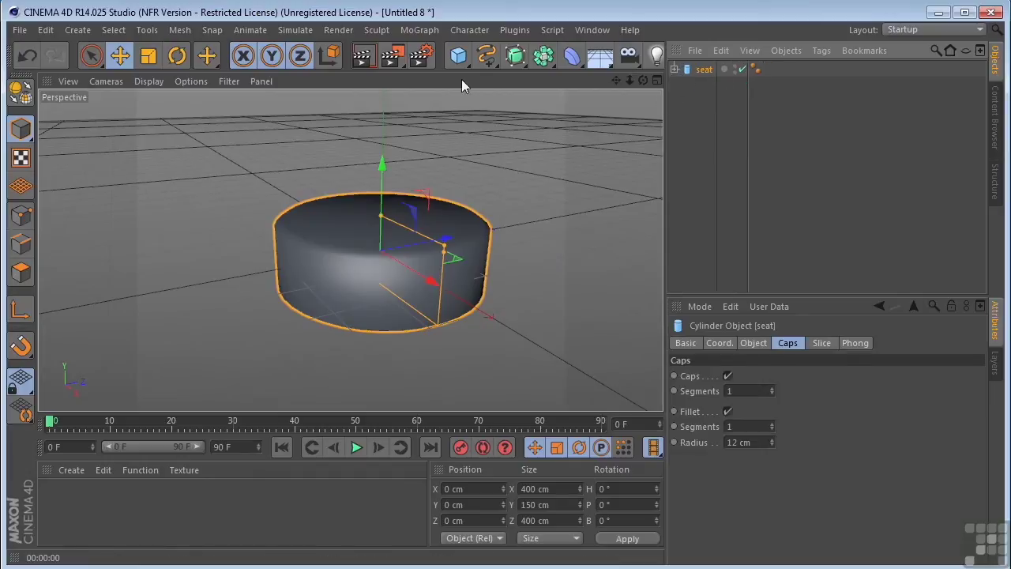
Step: Add a new cylinder under seat and name it 'leg01'
{"action": "left_click", "coordinate": [466, 55]}
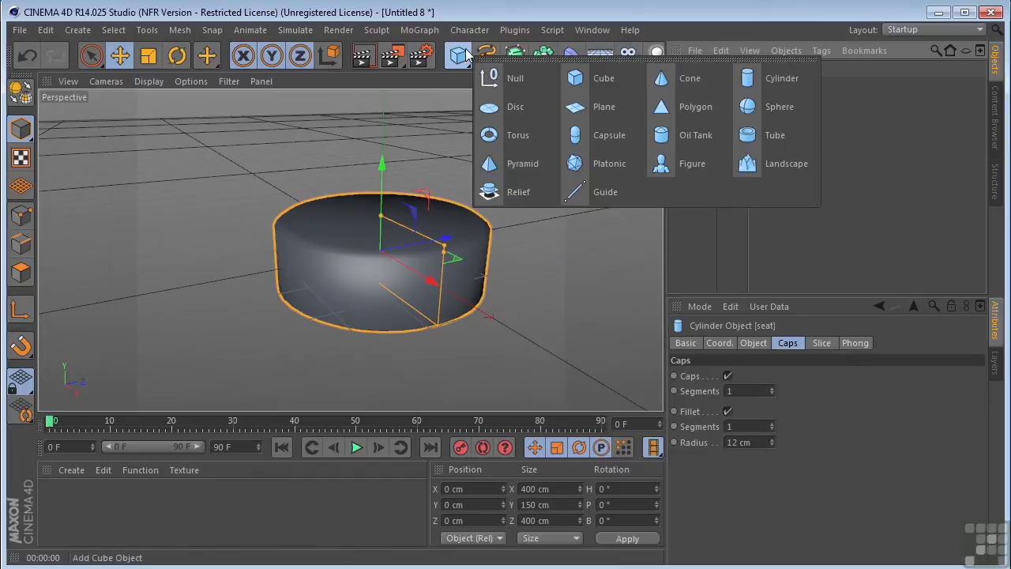
{"action": "left_click", "coordinate": [773, 79]}
{"action": "left_click_drag", "start_coordinate": [711, 70], "coordinate": [710, 84]}
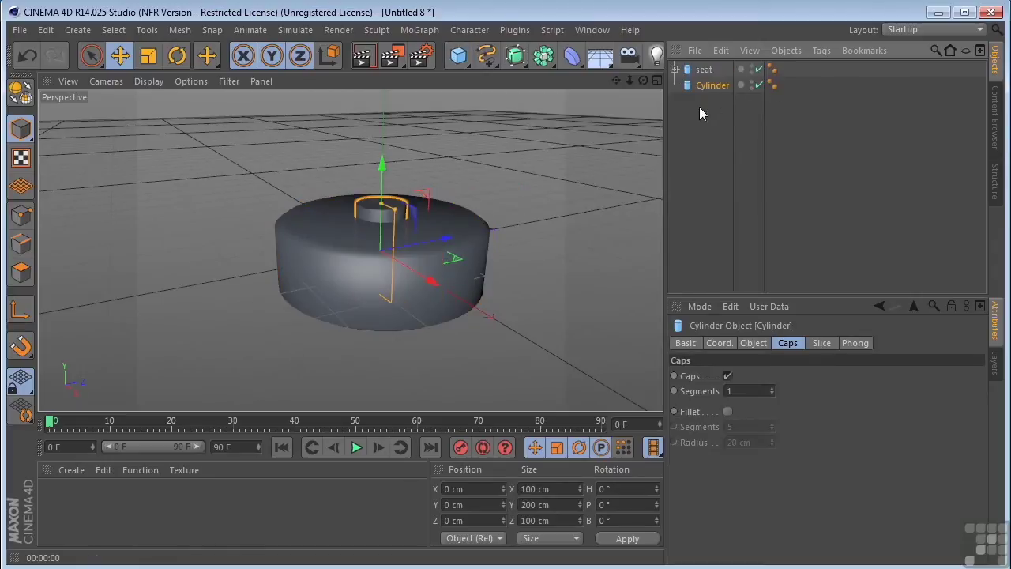
{"action": "double_click", "coordinate": [705, 84]}
{"action": "type", "text": "le"}
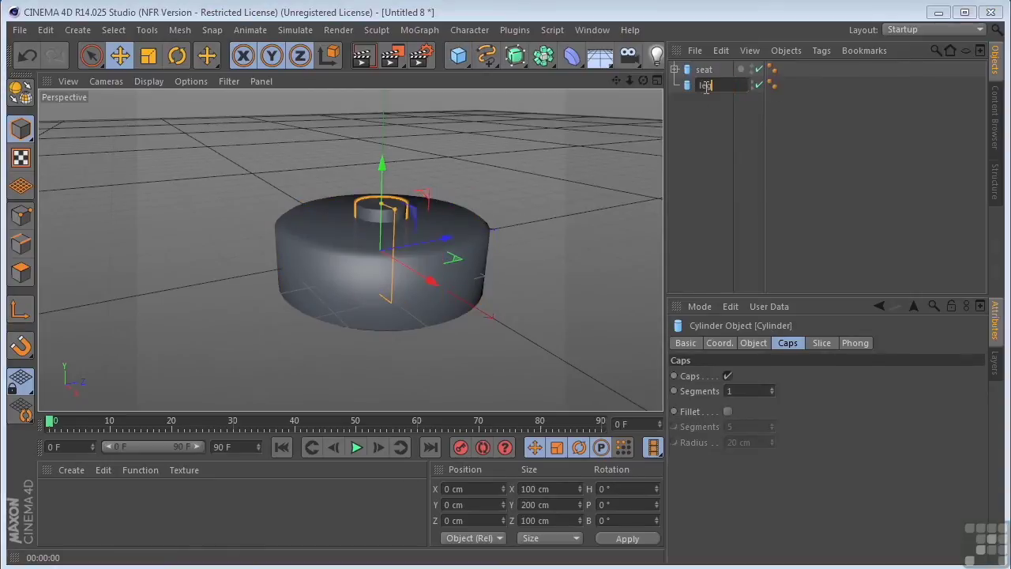
{"action": "type", "text": "g01"}
{"action": "key", "text": "Return"}
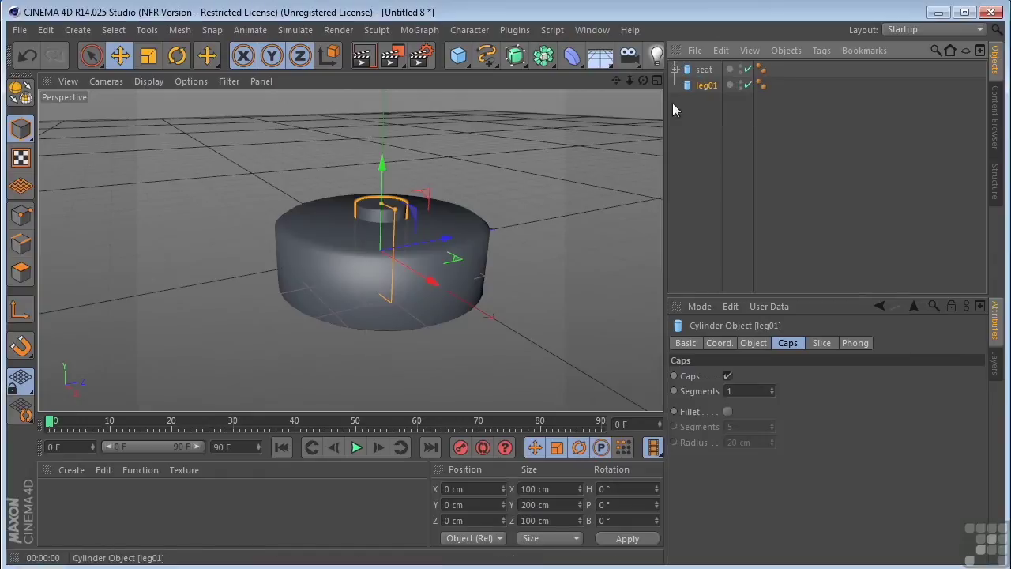
Step: Move leg01 along X toward the seat's left edge in the Top view
{"action": "middle_click", "coordinate": [489, 231]}
{"action": "middle_click", "coordinate": [544, 180]}
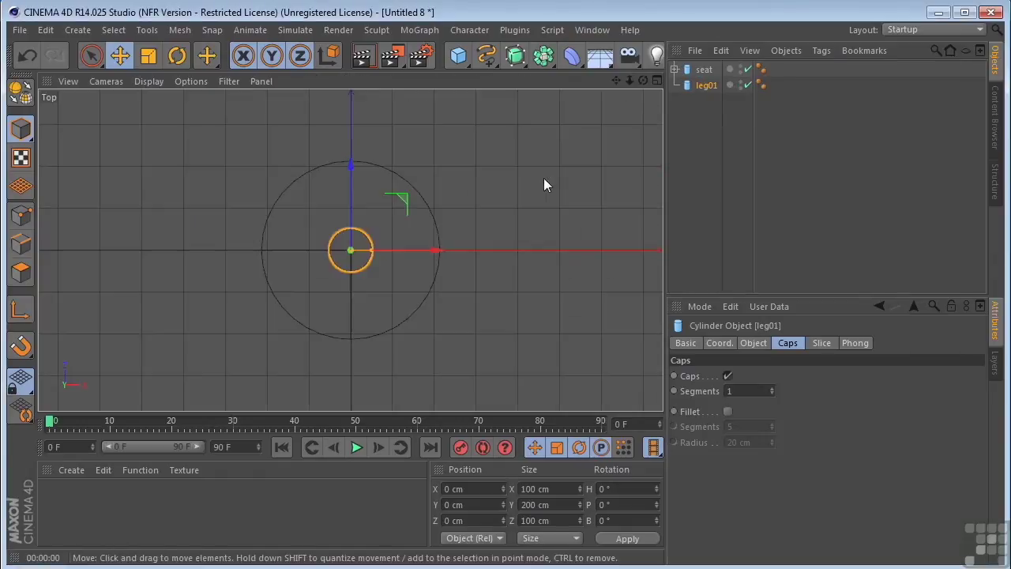
{"action": "left_click_drag", "start_coordinate": [435, 250], "coordinate": [364, 250]}
Step: Give leg01 a 20 cm radius and 1000 cm height
{"action": "left_click", "coordinate": [754, 343]}
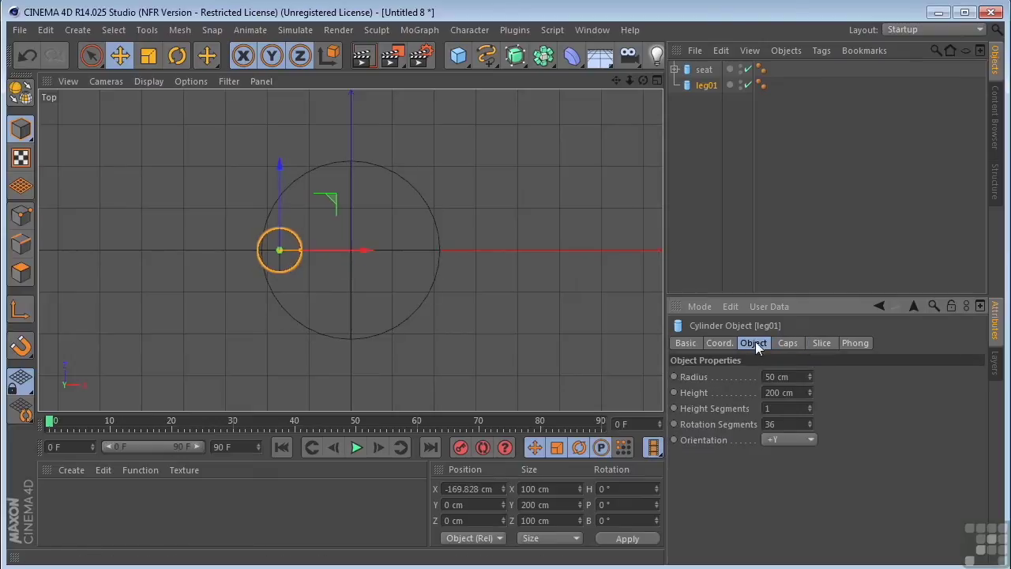
{"action": "left_click", "coordinate": [804, 376]}
{"action": "type", "text": "20"}
{"action": "key", "text": "Return"}
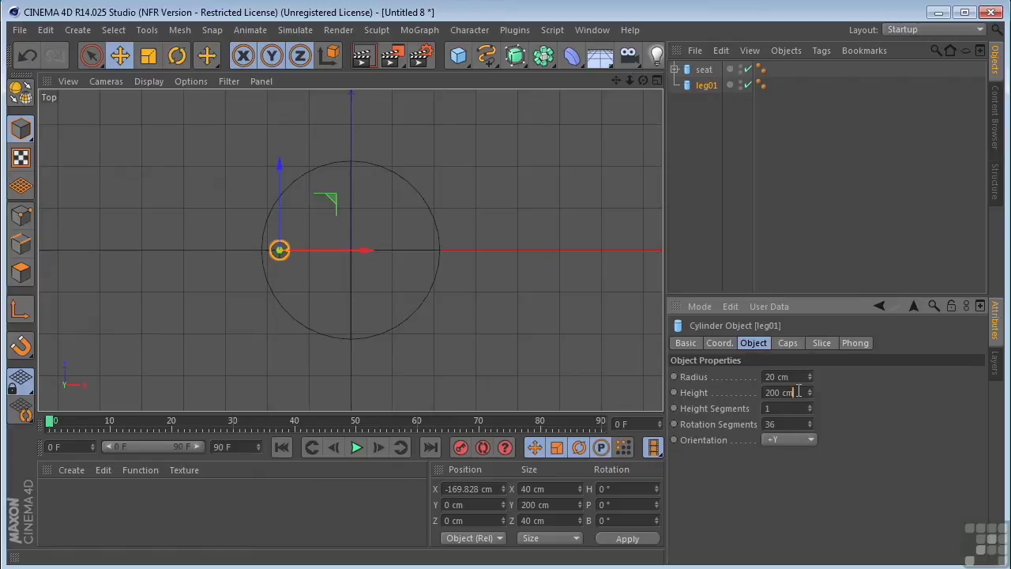
{"action": "left_click", "coordinate": [798, 391]}
{"action": "type", "text": "1000"}
{"action": "key", "text": "Return"}
Step: Lower leg01 on Y so it sits beneath the seat's underside
{"action": "middle_click", "coordinate": [526, 305]}
{"action": "middle_click", "coordinate": [230, 329]}
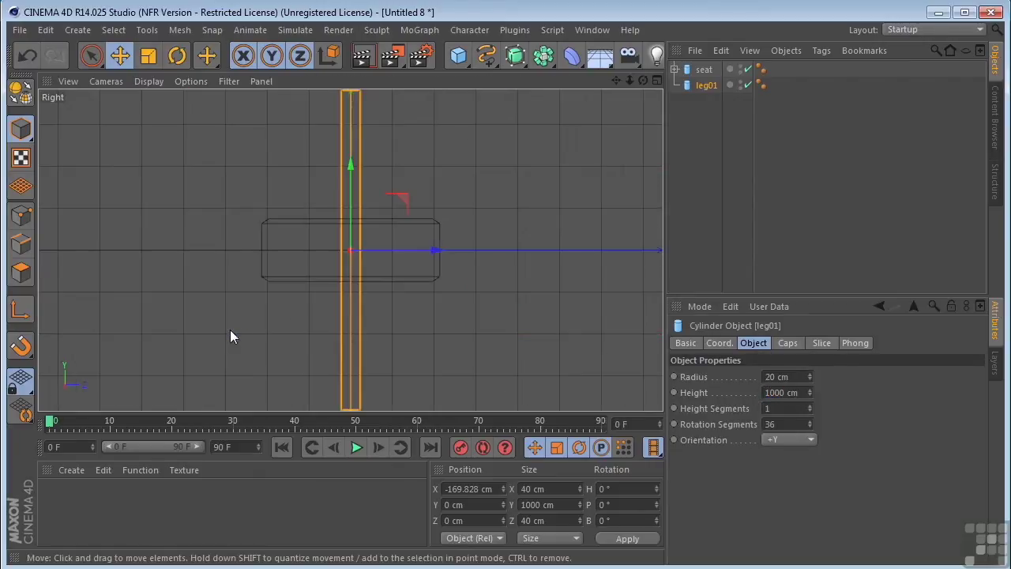
{"action": "scroll", "coordinate": [414, 265], "scroll_direction": "down", "scroll_amount": 5}
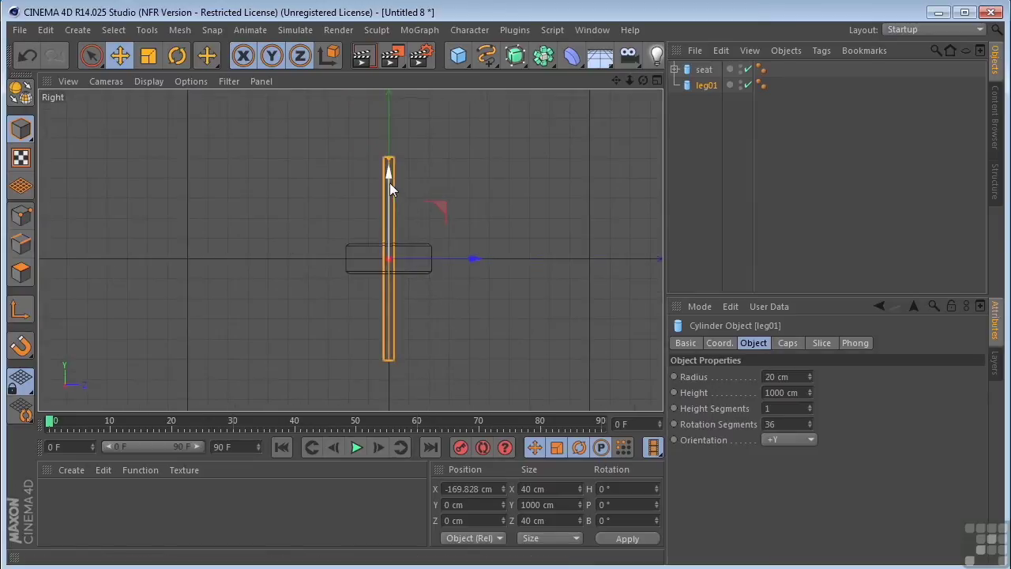
{"action": "left_click_drag", "start_coordinate": [388, 176], "coordinate": [367, 285]}
{"action": "scroll", "coordinate": [399, 292], "scroll_direction": "up", "scroll_amount": 4}
{"action": "left_click_drag", "start_coordinate": [375, 388], "coordinate": [365, 390]}
{"action": "middle_click", "coordinate": [403, 316]}
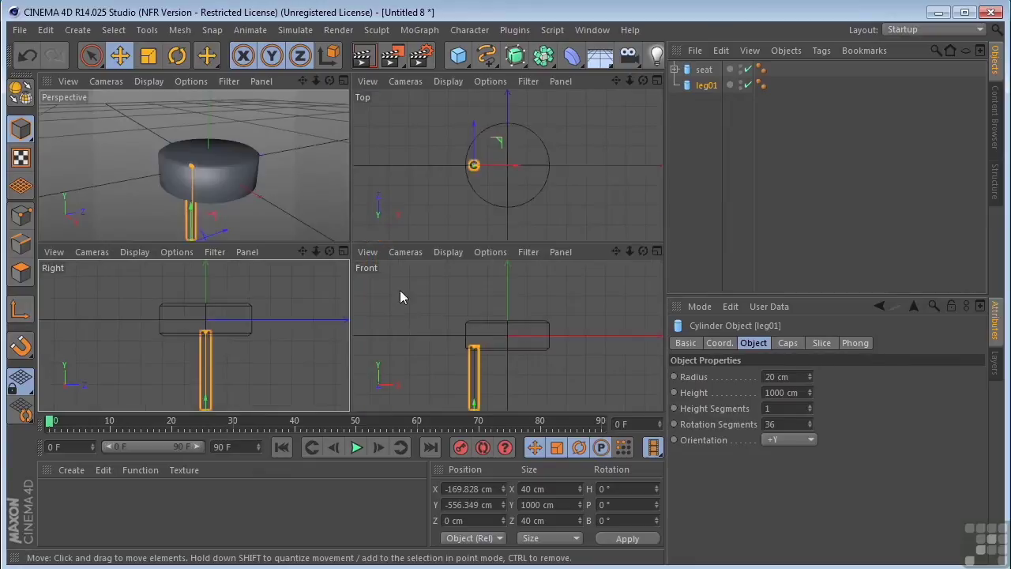
{"action": "middle_click", "coordinate": [240, 147]}
{"action": "scroll", "coordinate": [534, 225], "scroll_direction": "down", "scroll_amount": 2}
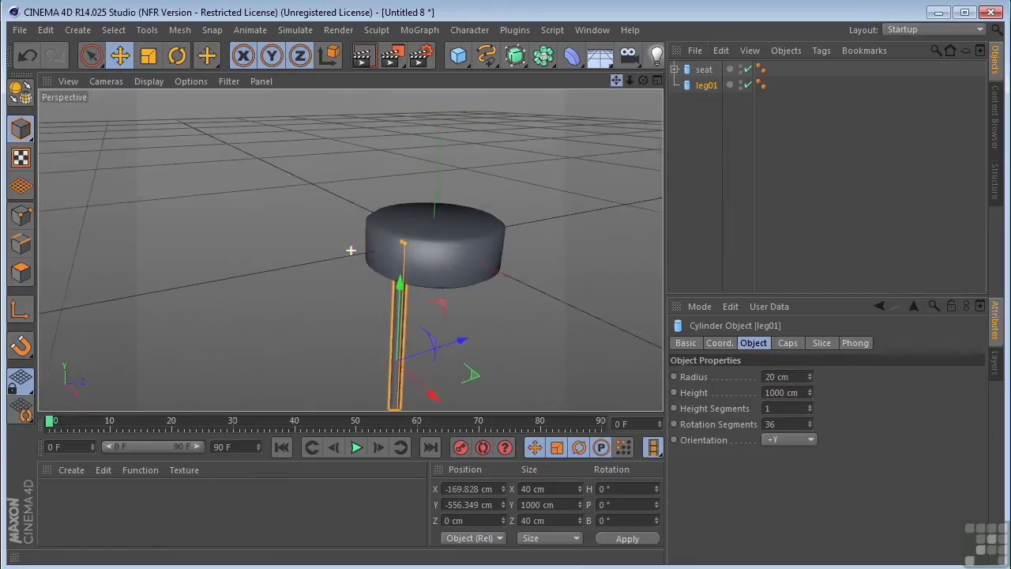
{"action": "left_click_drag", "start_coordinate": [629, 81], "coordinate": [643, 80]}
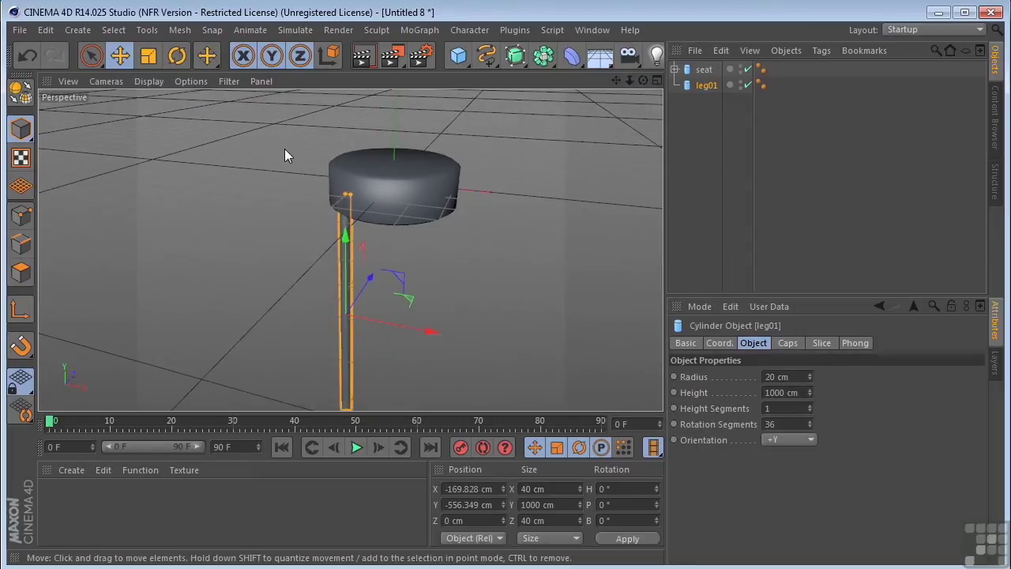
Step: Add a Bend deformer and move it along X over leg01
{"action": "left_click", "coordinate": [567, 61]}
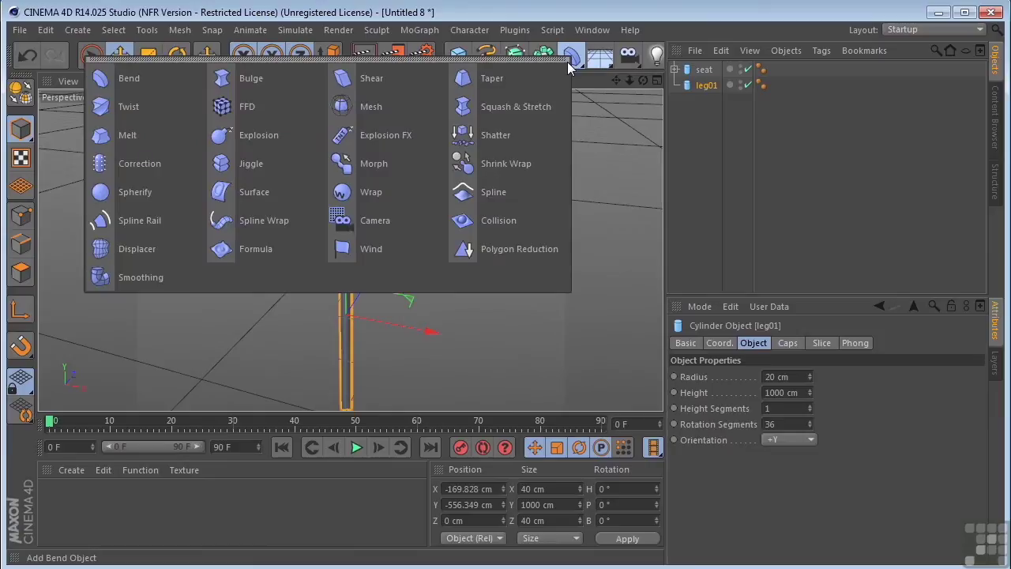
{"action": "left_click", "coordinate": [152, 78]}
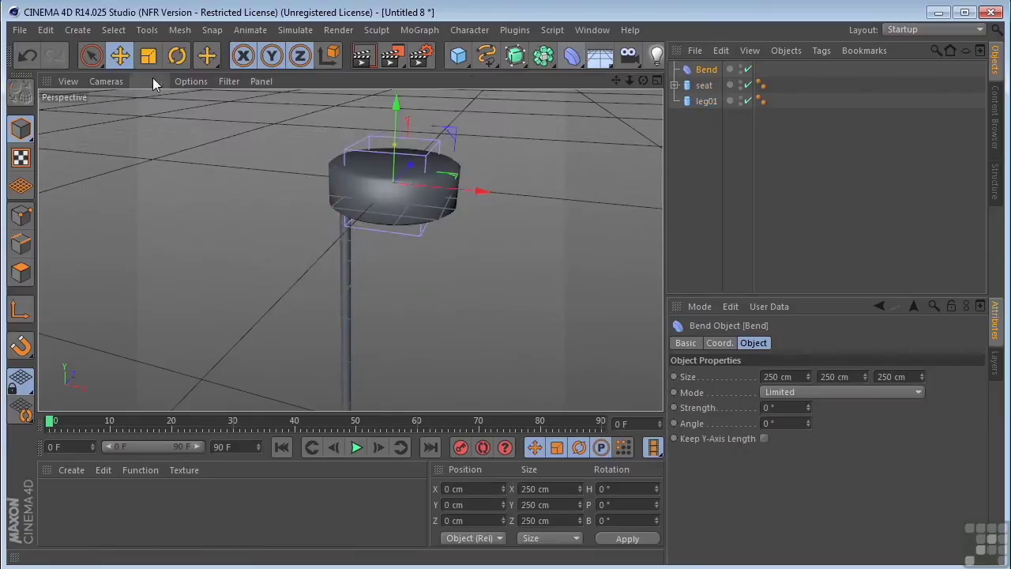
{"action": "middle_click", "coordinate": [435, 227]}
{"action": "middle_click", "coordinate": [468, 179]}
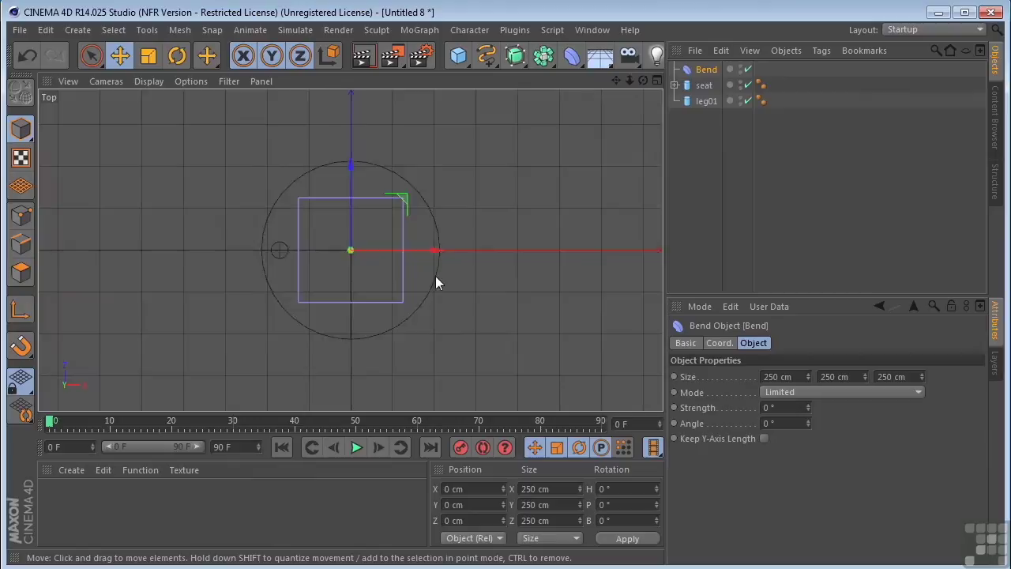
{"action": "left_click_drag", "start_coordinate": [448, 246], "coordinate": [370, 255]}
Step: Size the Bend to 40 × 250 × 50 cm and centre it on leg01
{"action": "middle_click", "coordinate": [436, 274]}
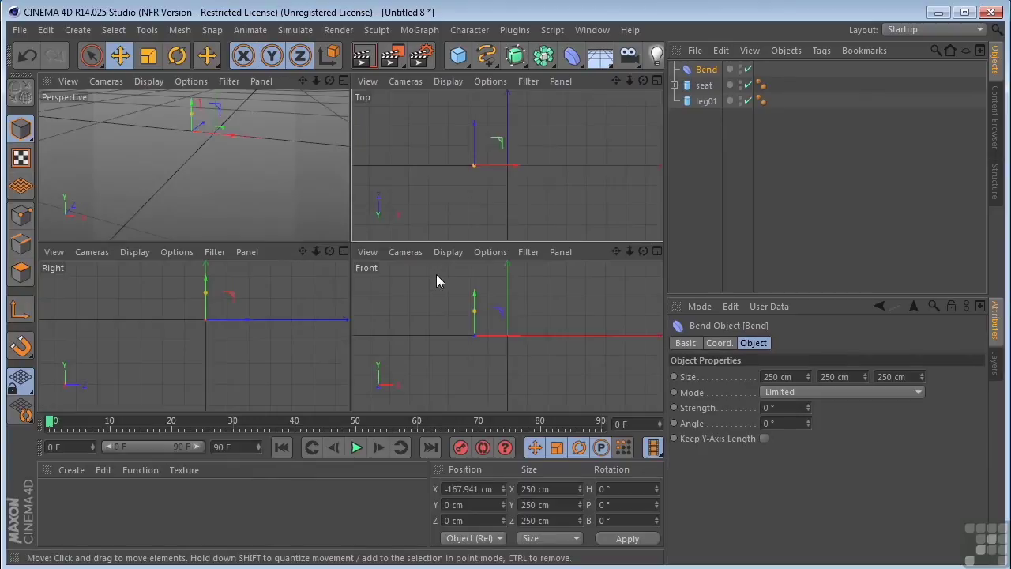
{"action": "middle_click", "coordinate": [266, 184]}
{"action": "middle_click", "coordinate": [314, 229]}
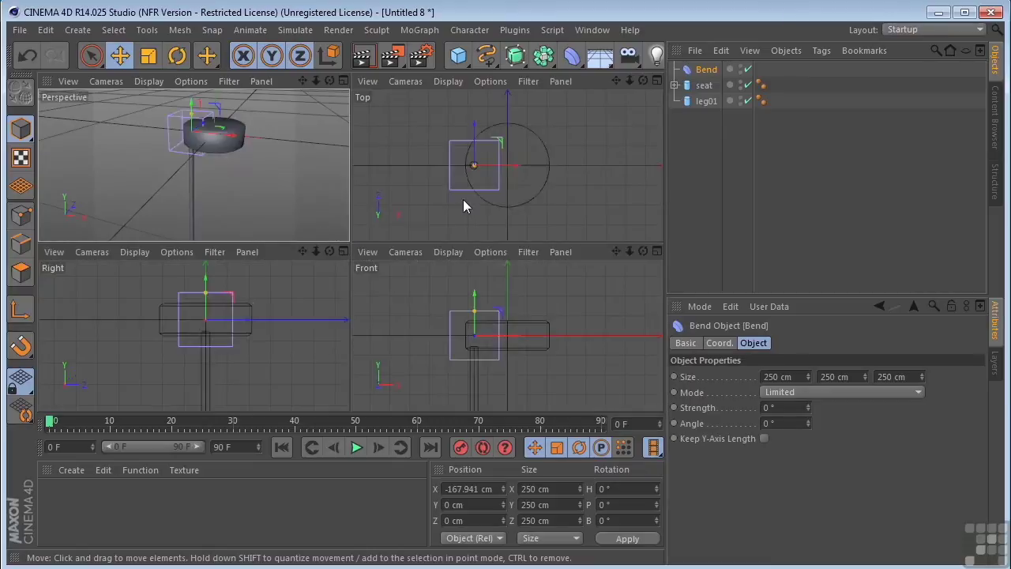
{"action": "middle_click", "coordinate": [483, 204]}
{"action": "scroll", "coordinate": [333, 255], "scroll_direction": "up", "scroll_amount": 1}
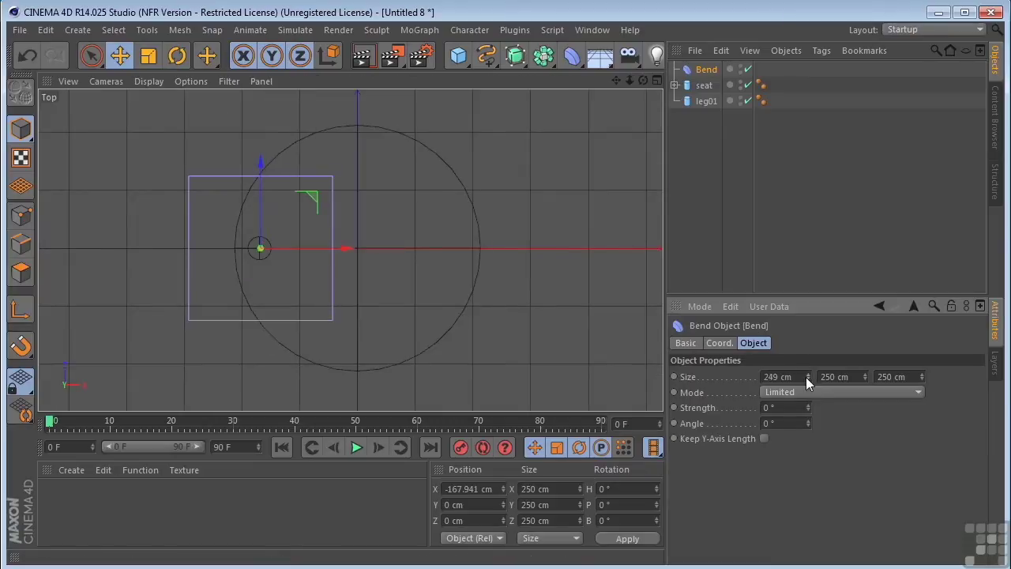
{"action": "left_click_drag", "start_coordinate": [805, 377], "coordinate": [746, 377]}
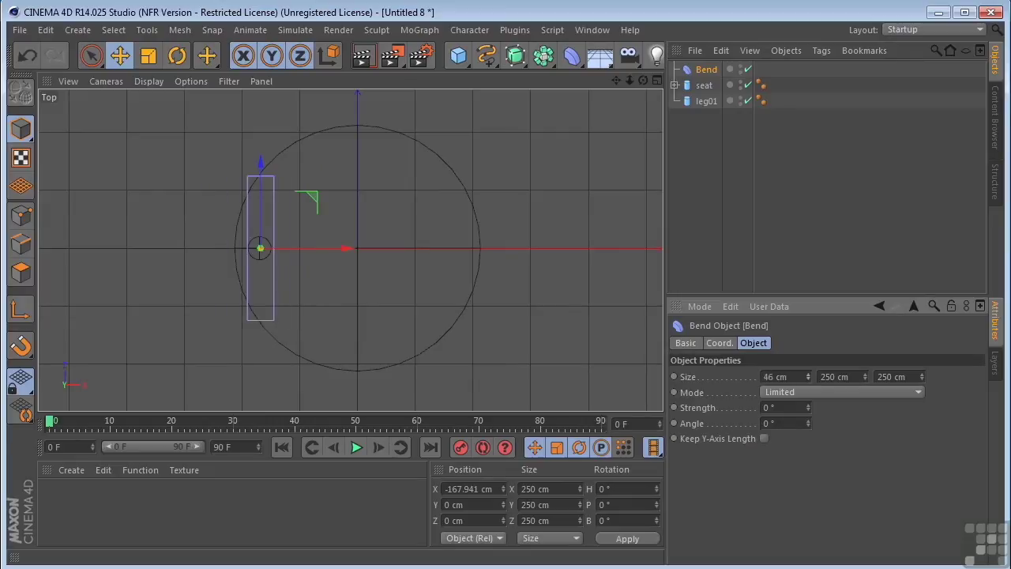
{"action": "double_click", "coordinate": [778, 377]}
{"action": "type", "text": "40"}
{"action": "key", "text": "Tab"}
{"action": "key", "text": "Tab"}
{"action": "type", "text": "50"}
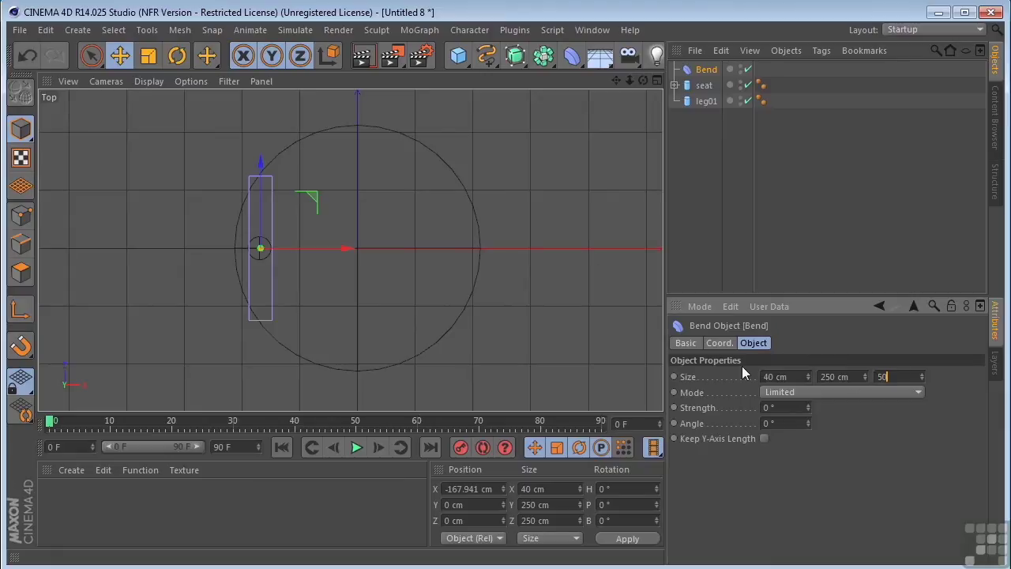
{"action": "key", "text": "Return"}
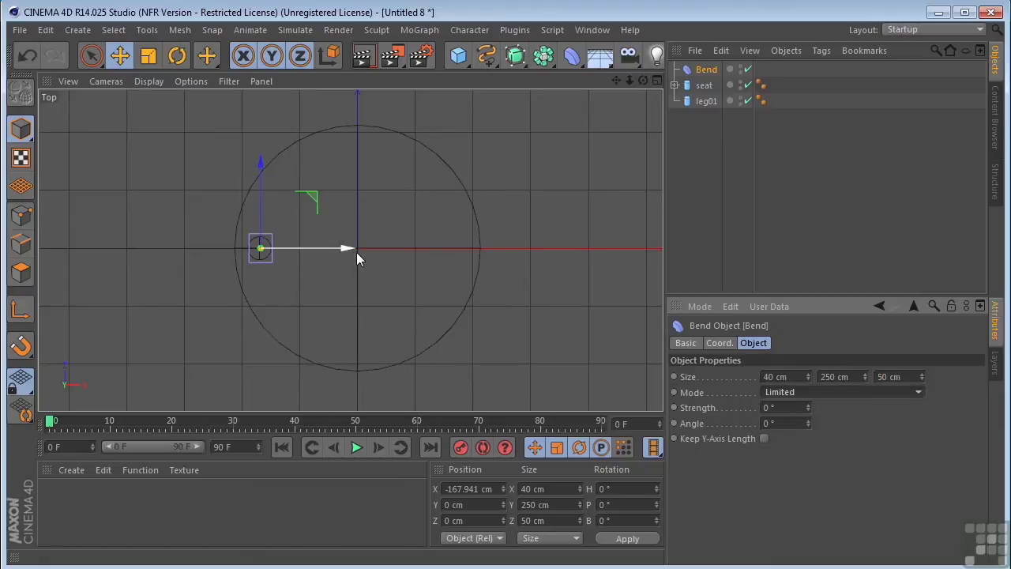
{"action": "left_click_drag", "start_coordinate": [345, 248], "coordinate": [343, 249]}
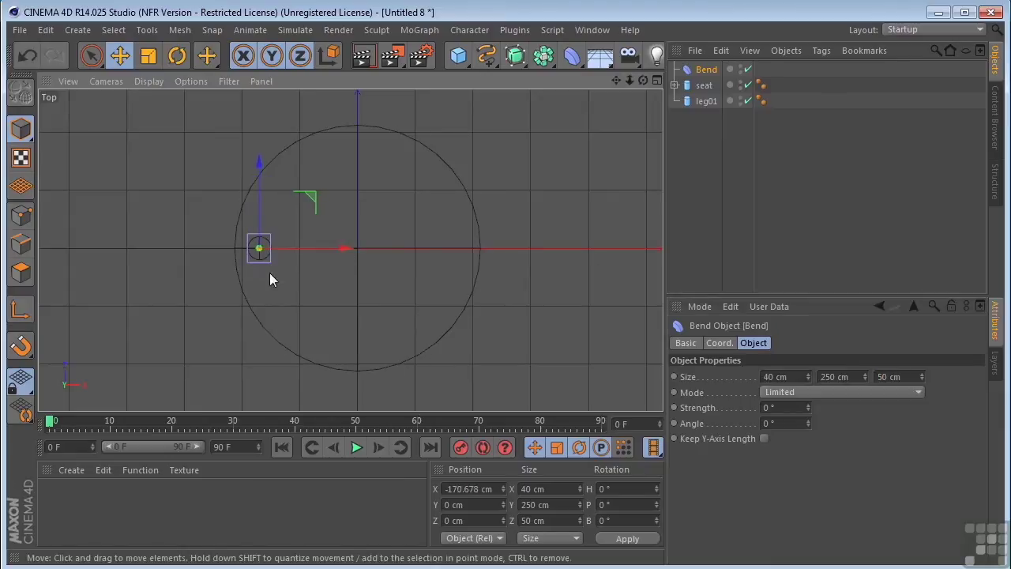
Step: Lower the Bend on Y to the top of leg01 in the Right view
{"action": "middle_click", "coordinate": [264, 247]}
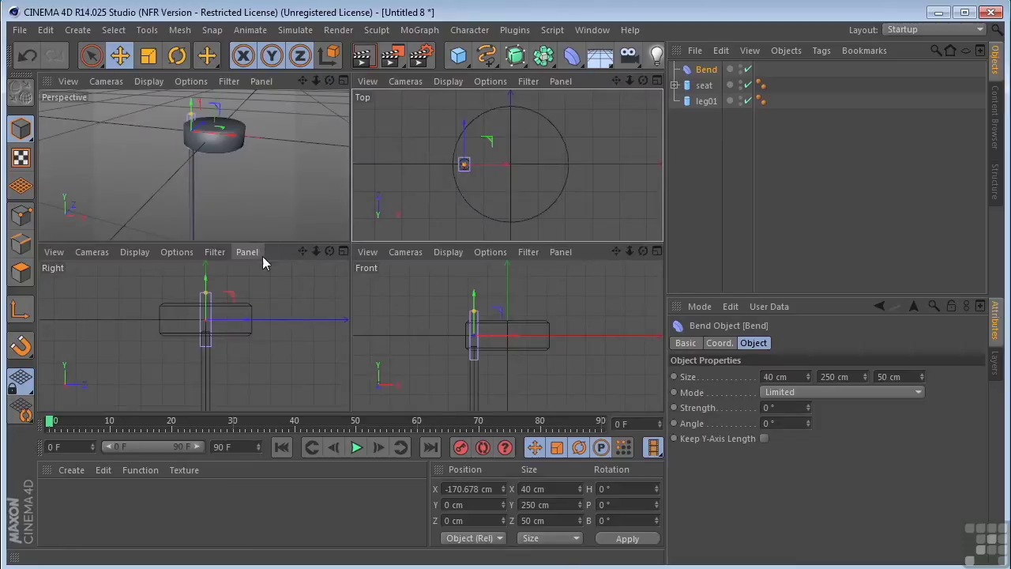
{"action": "middle_click", "coordinate": [233, 307]}
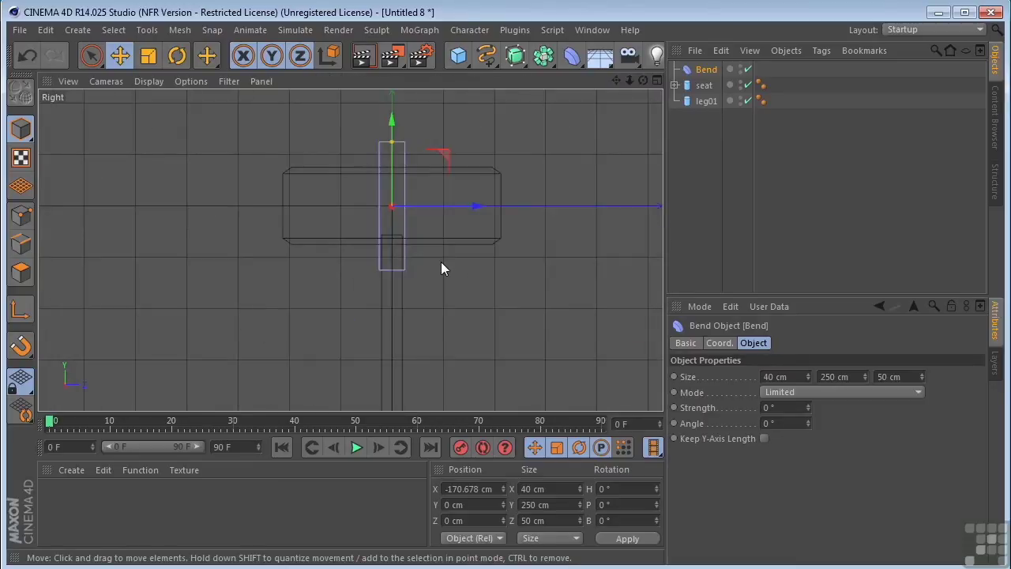
{"action": "left_click_drag", "start_coordinate": [392, 123], "coordinate": [372, 216]}
{"action": "middle_click", "coordinate": [392, 250]}
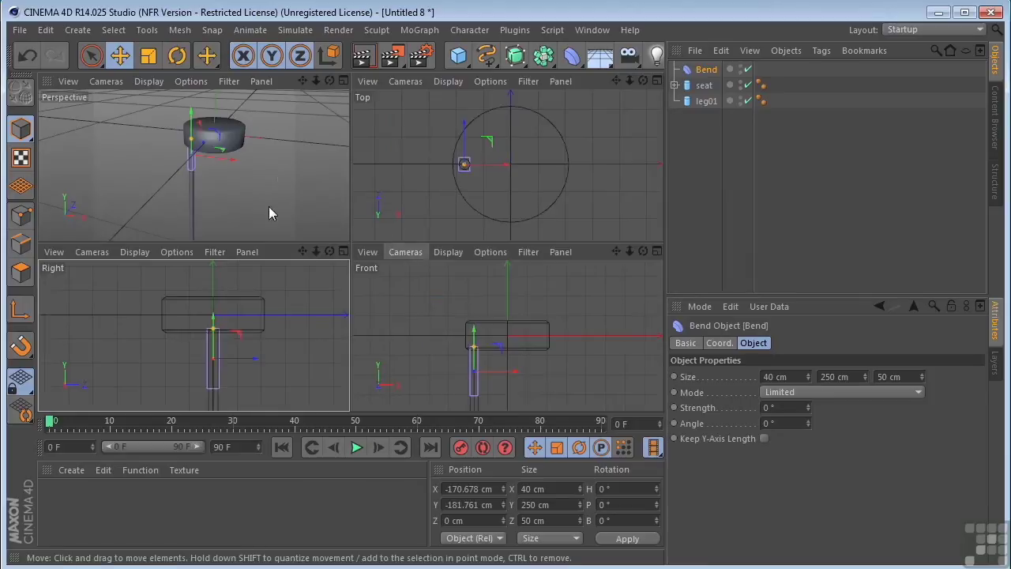
{"action": "middle_click", "coordinate": [259, 167]}
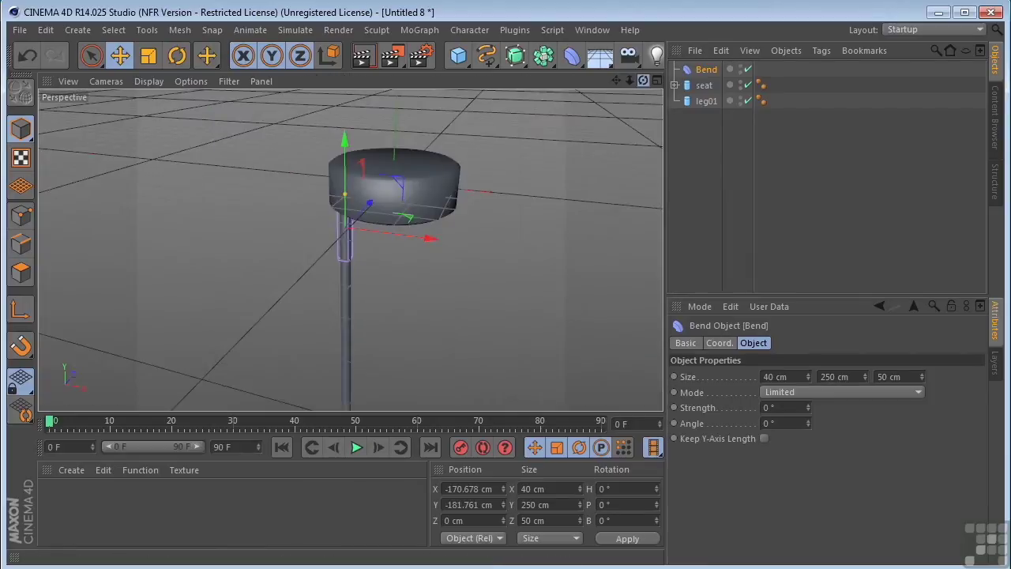
{"action": "mouse_move", "coordinate": [630, 82]}
{"action": "left_mouse_down"}
{"action": "mouse_move", "coordinate": [648, 82]}
{"action": "mouse_move", "coordinate": [644, 93]}
{"action": "left_mouse_up"}
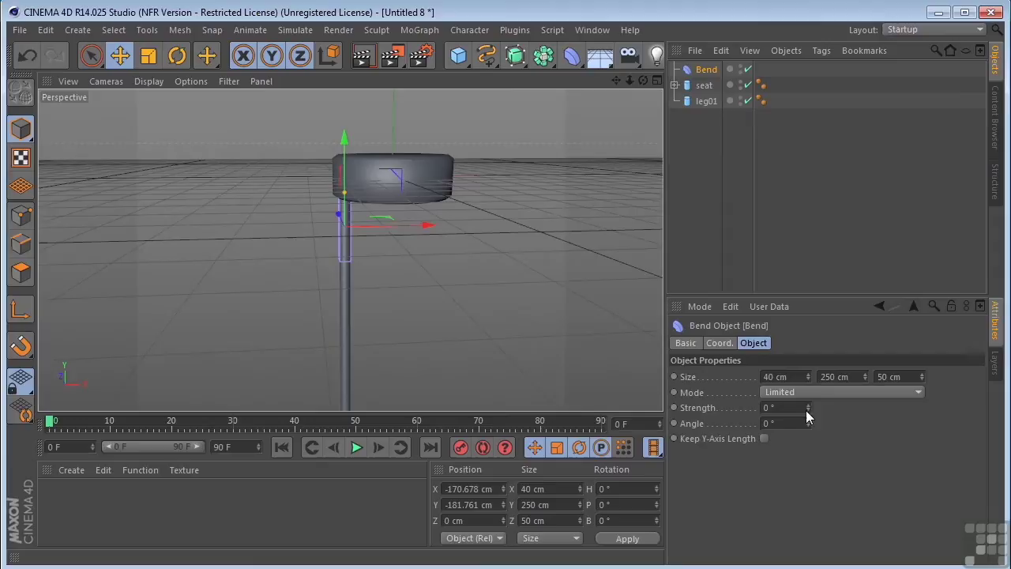
Step: Set the Bend strength to 50° and nest it under leg01
{"action": "left_click", "coordinate": [771, 408]}
{"action": "type", "text": "50"}
{"action": "key", "text": "Return"}
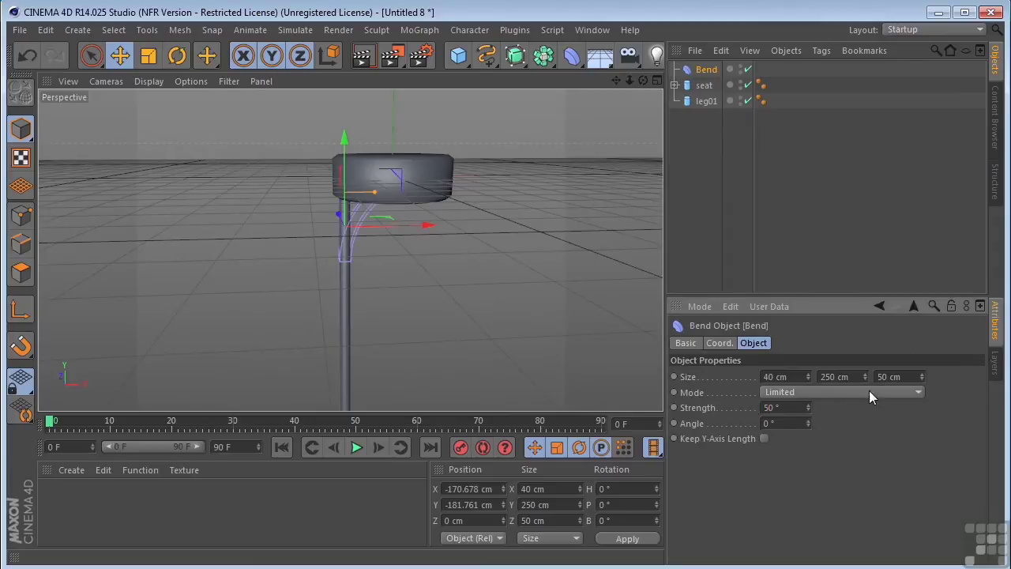
{"action": "left_click_drag", "start_coordinate": [705, 71], "coordinate": [703, 103]}
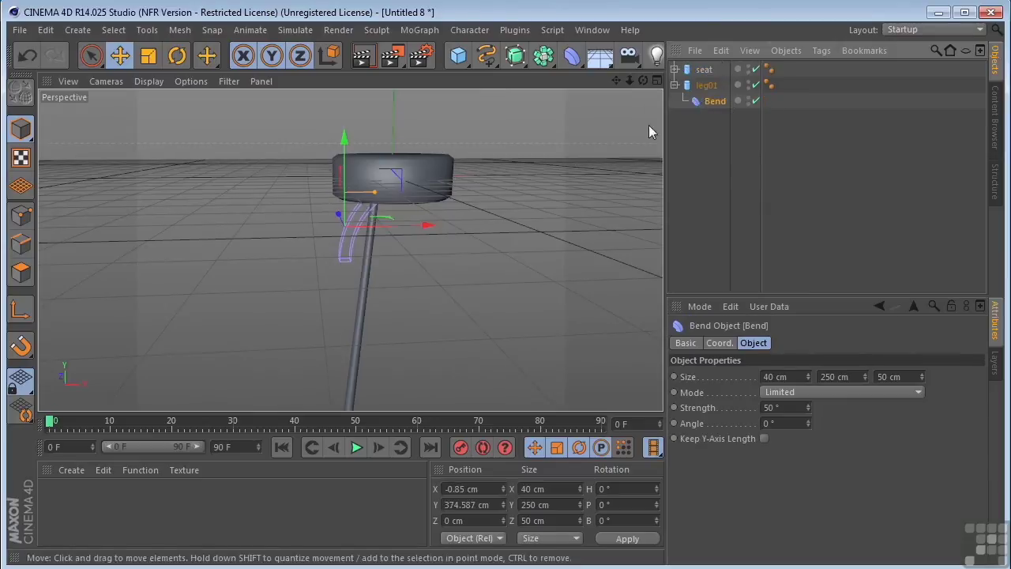
Step: Show wireframe lines over shaded models and increase leg01's height segments
{"action": "left_click_drag", "start_coordinate": [644, 81], "coordinate": [624, 87]}
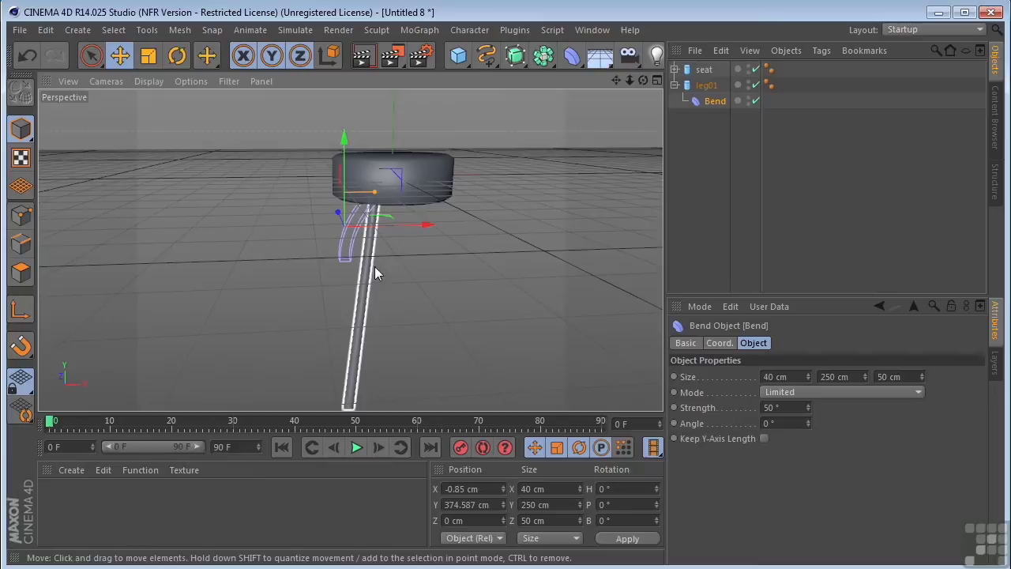
{"action": "scroll", "coordinate": [378, 253], "scroll_direction": "up", "scroll_amount": 3}
{"action": "left_click", "coordinate": [150, 82]}
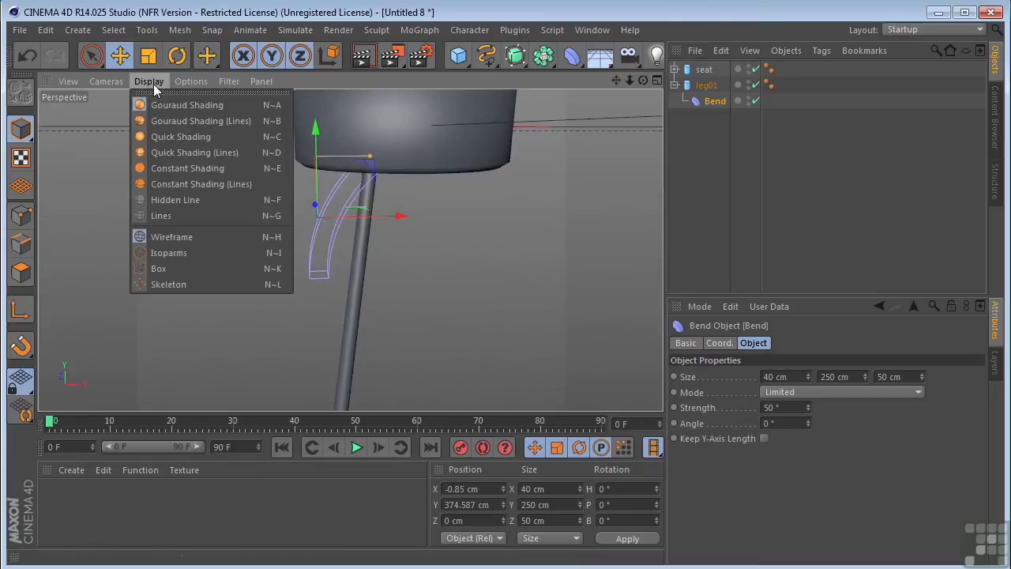
{"action": "left_click", "coordinate": [160, 121]}
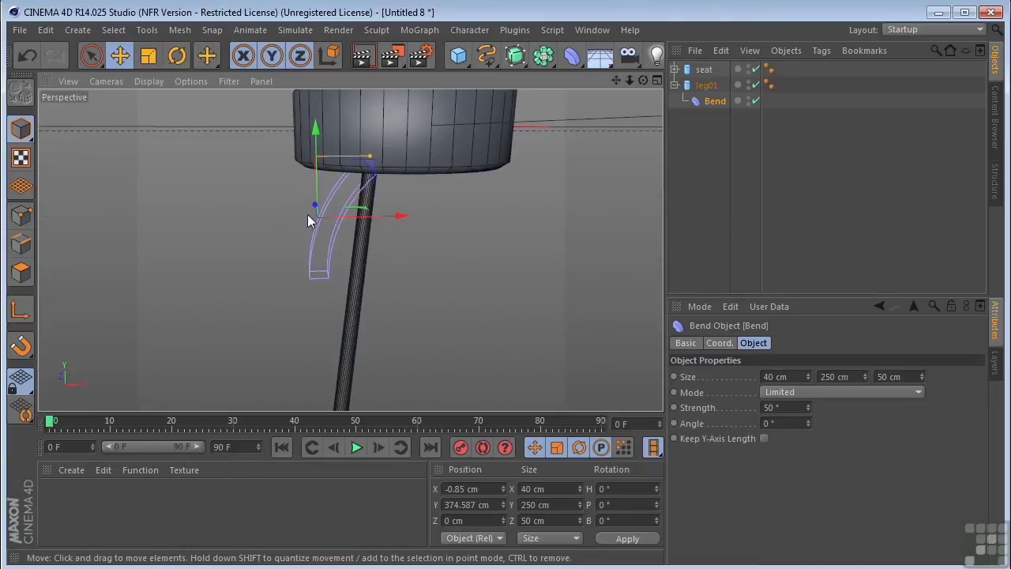
{"action": "left_click", "coordinate": [710, 86]}
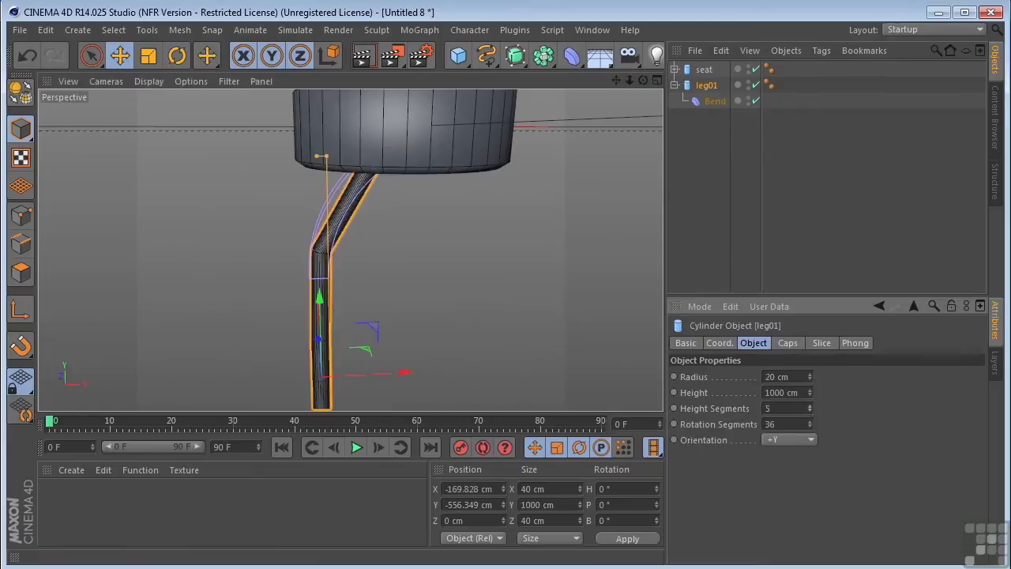
{"action": "left_click_drag", "start_coordinate": [809, 408], "coordinate": [809, 371]}
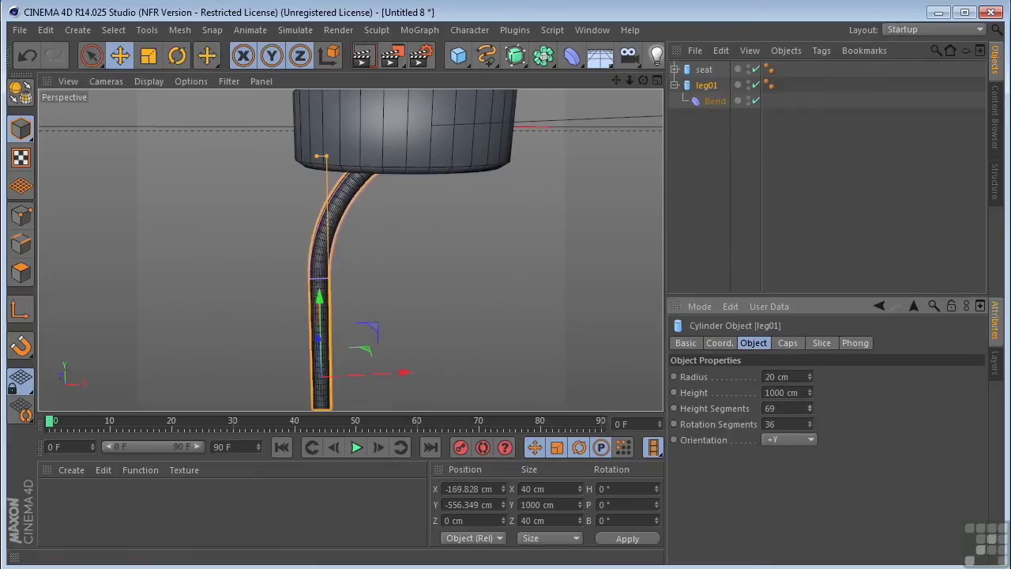
Step: Raise the Bend to about Y 452 cm so leg01 curves beneath the seat
{"action": "left_click", "coordinate": [707, 102]}
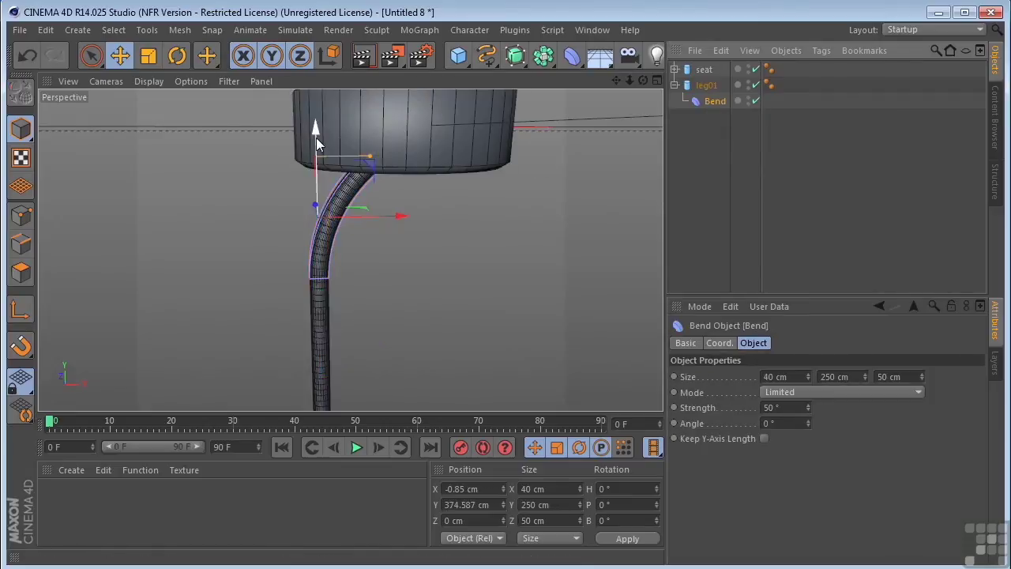
{"action": "left_click_drag", "start_coordinate": [315, 137], "coordinate": [303, 98]}
{"action": "left_click_drag", "start_coordinate": [643, 80], "coordinate": [350, 250]}
{"action": "left_click_drag", "start_coordinate": [630, 80], "coordinate": [351, 250]}
Step: Render a preview, raise leg01's height segments to 81, and collapse leg01 in the list
{"action": "left_click", "coordinate": [363, 55]}
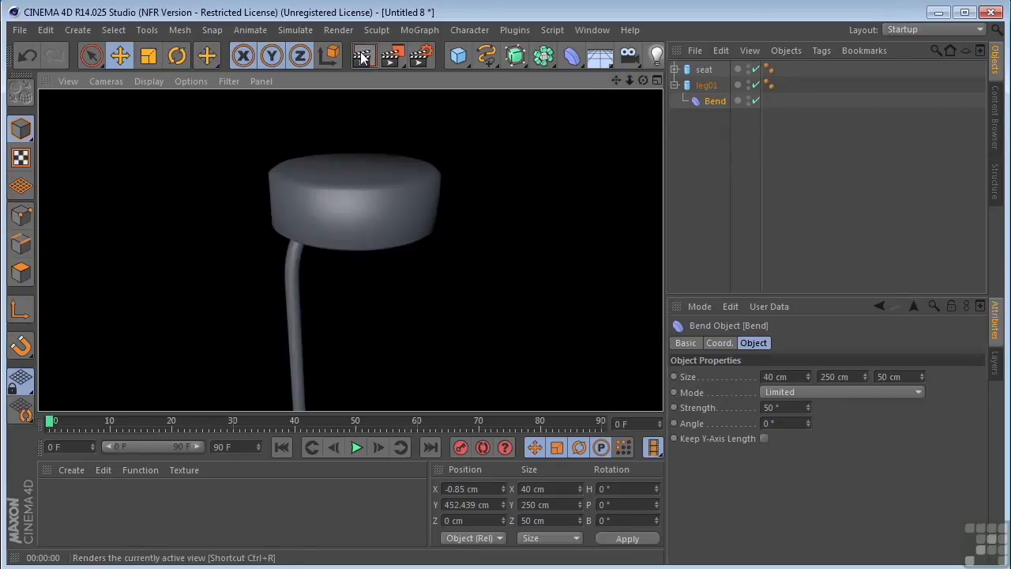
{"action": "left_click", "coordinate": [708, 87]}
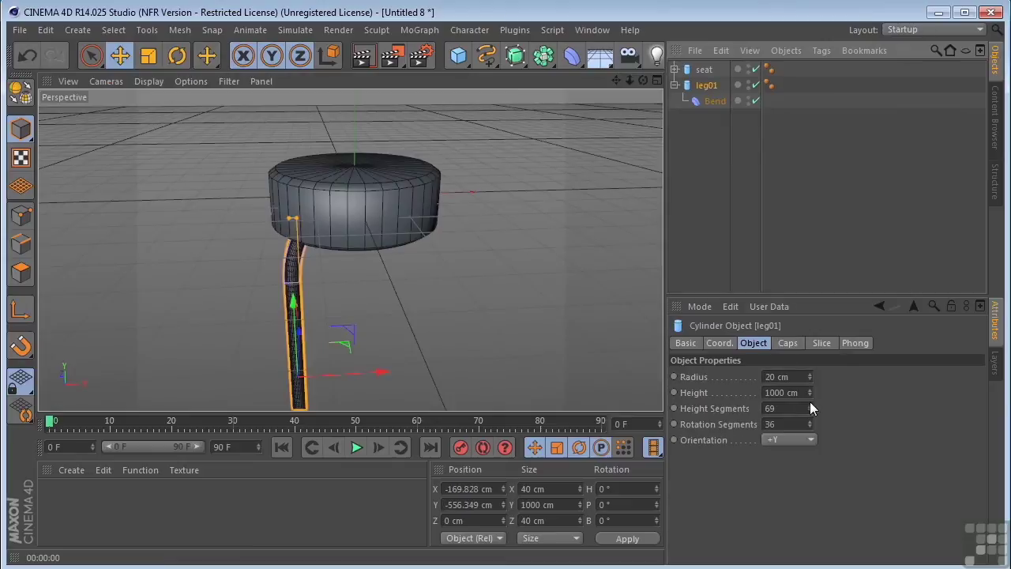
{"action": "left_click_drag", "start_coordinate": [810, 403], "coordinate": [809, 391]}
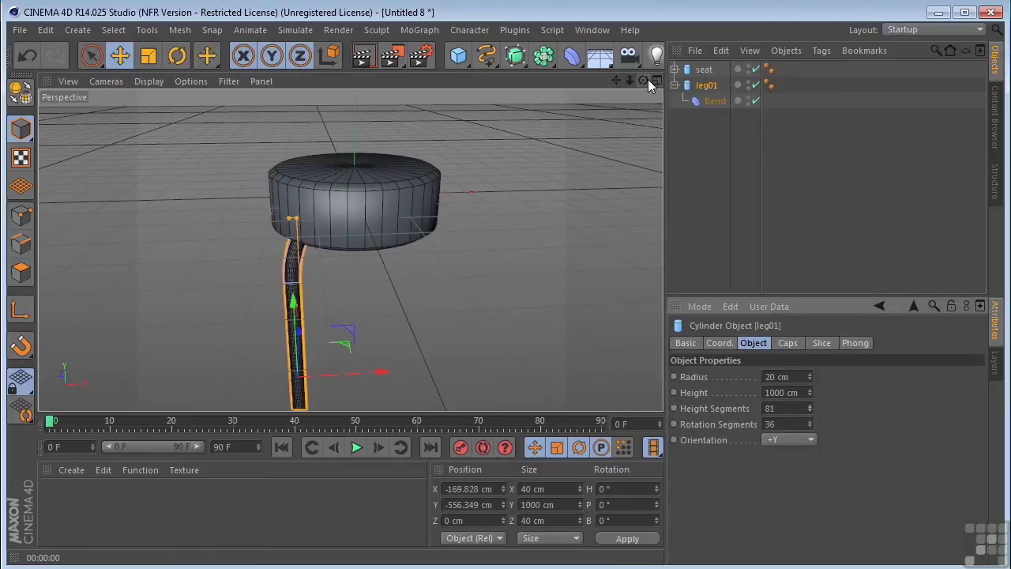
{"action": "left_click_drag", "start_coordinate": [643, 80], "coordinate": [636, 90]}
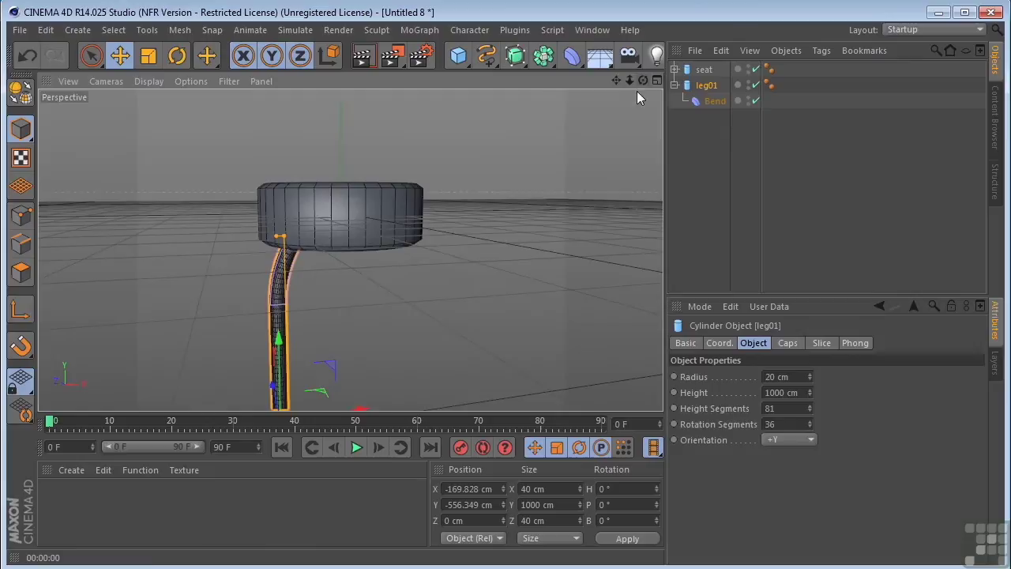
{"action": "left_click", "coordinate": [711, 103]}
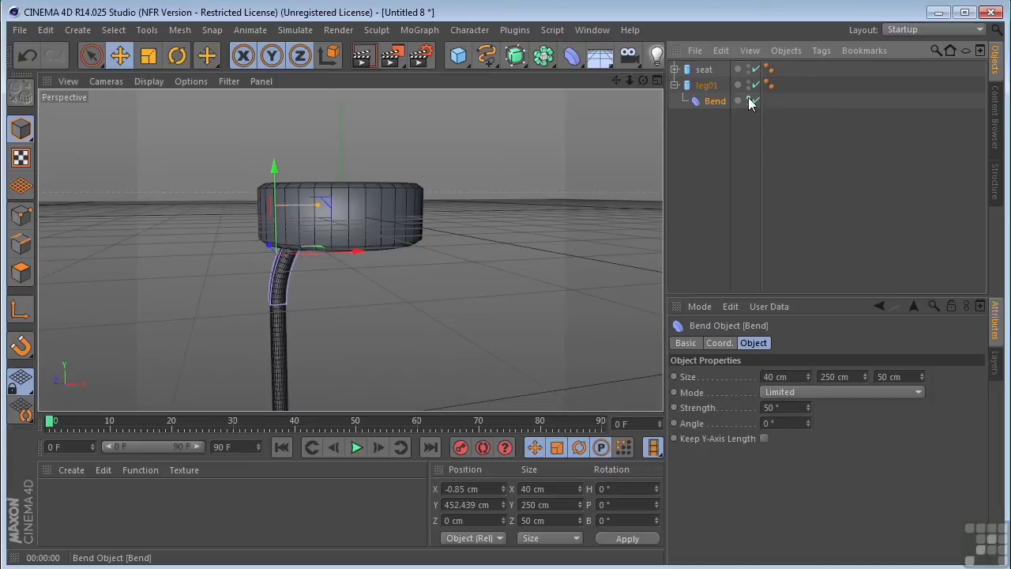
{"action": "left_click", "coordinate": [675, 85]}
Step: Duplicate leg01 as leg01.1 and set its heading rotation to 180°
{"action": "left_click_drag", "start_coordinate": [614, 83], "coordinate": [540, 142]}
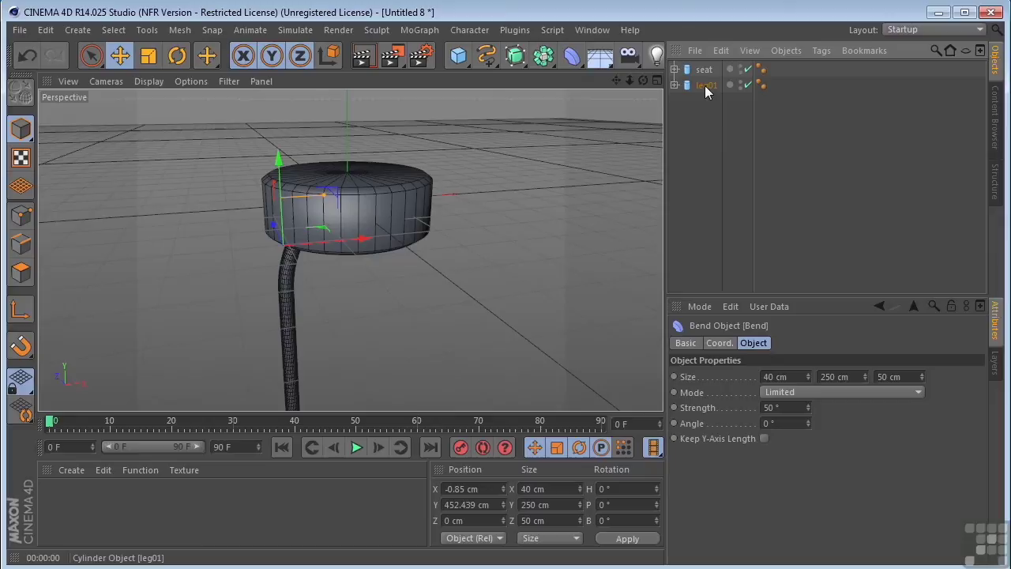
{"action": "left_click_drag", "start_coordinate": [703, 116], "coordinate": [705, 118], "text": "ctrl"}
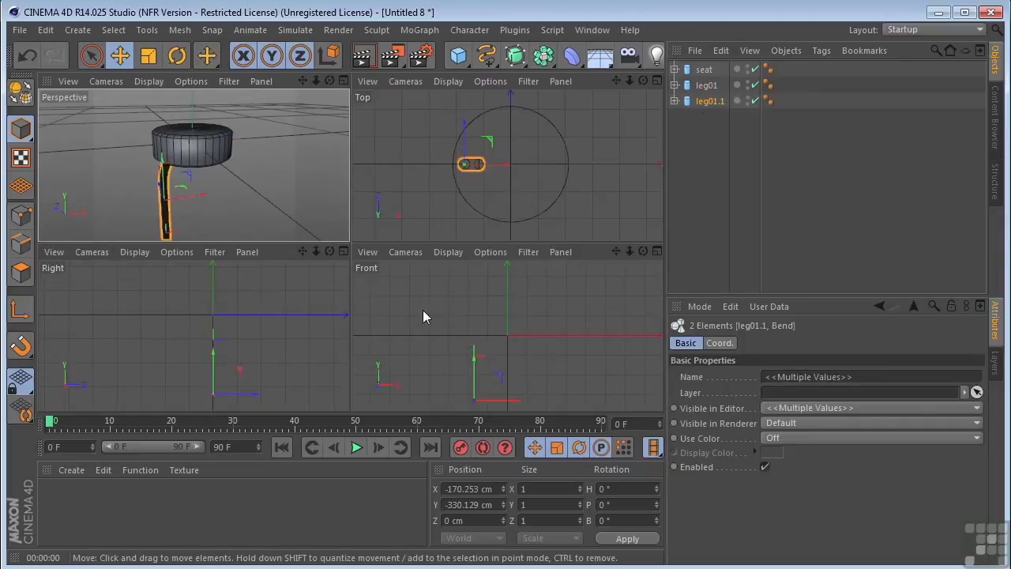
{"action": "middle_click", "coordinate": [422, 316]}
{"action": "middle_click", "coordinate": [523, 168]}
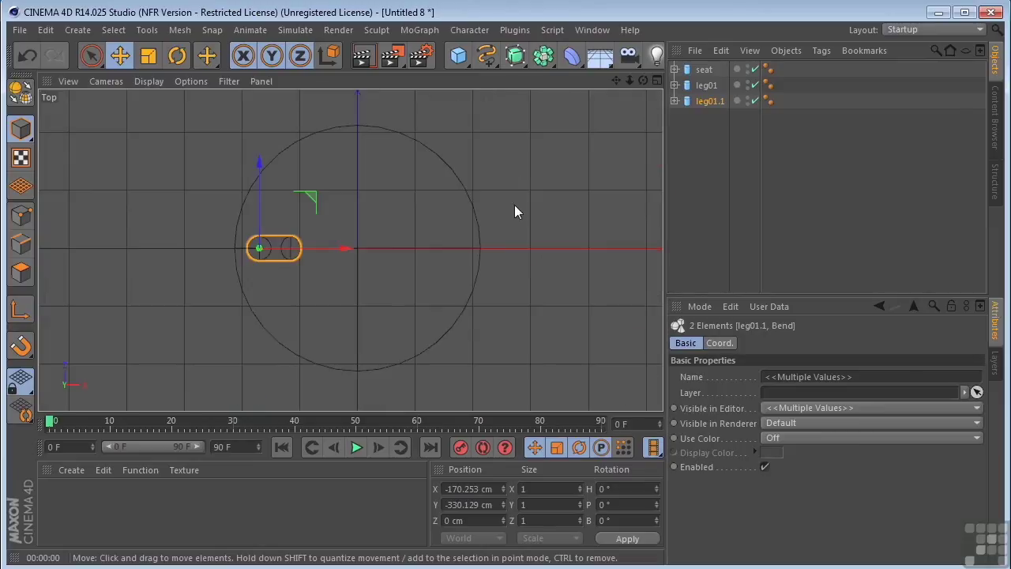
{"action": "left_click", "coordinate": [709, 101]}
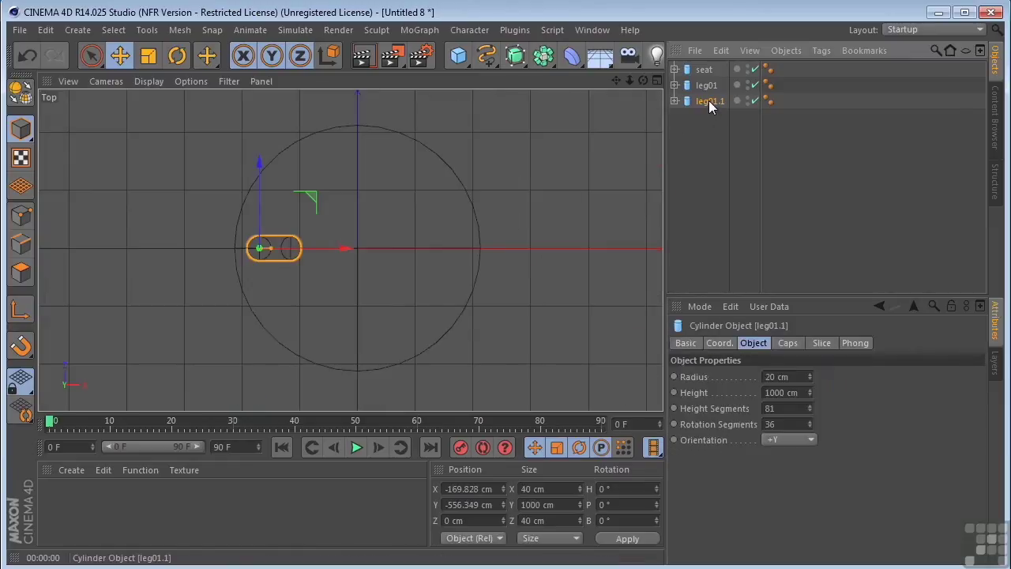
{"action": "left_click", "coordinate": [718, 343]}
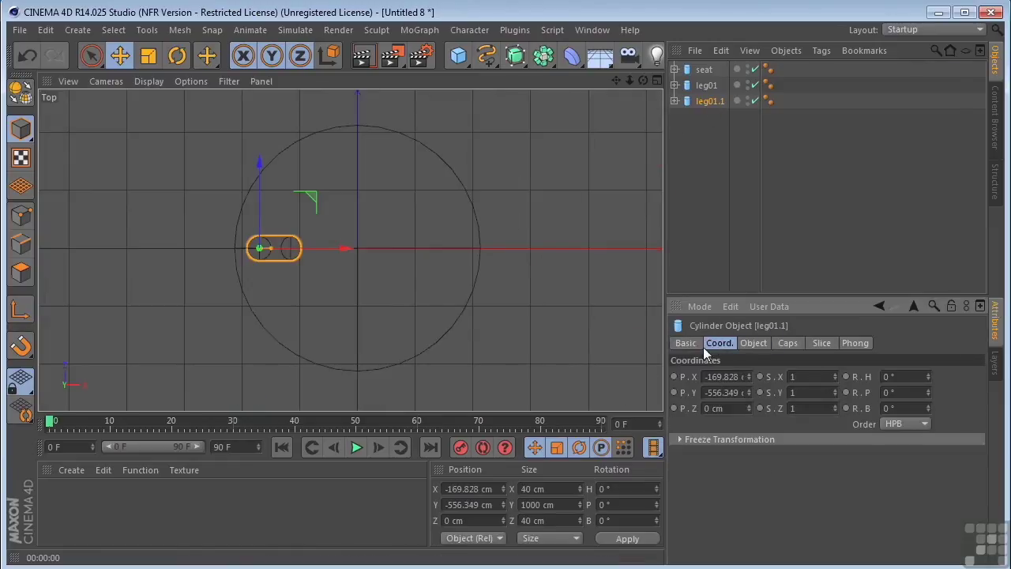
{"action": "left_click", "coordinate": [925, 377]}
{"action": "type", "text": "180"}
{"action": "key", "text": "Return"}
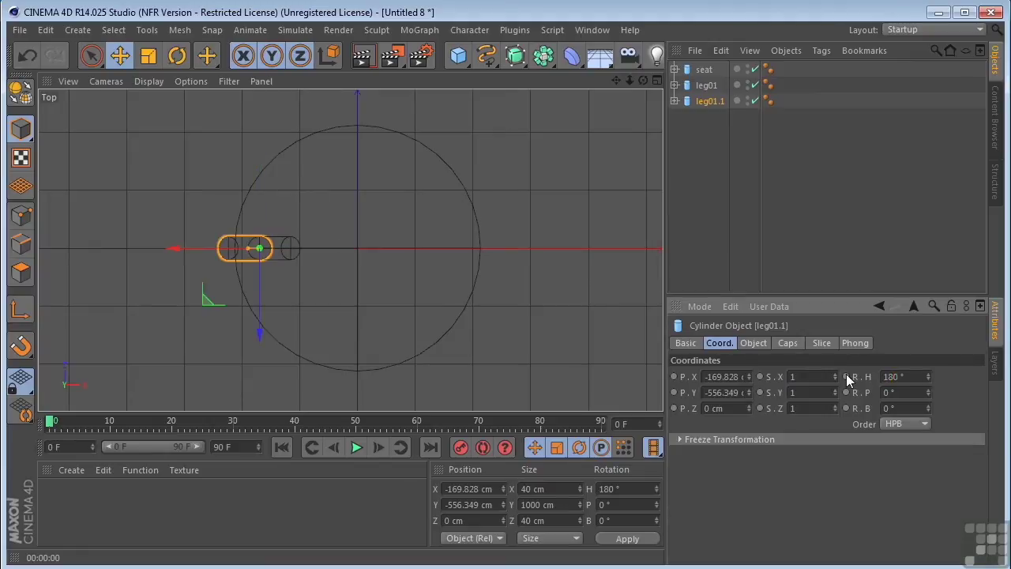
Step: Move leg01.1 along X to X 158.994 cm on the seat's opposite side
{"action": "left_click_drag", "start_coordinate": [168, 246], "coordinate": [362, 269]}
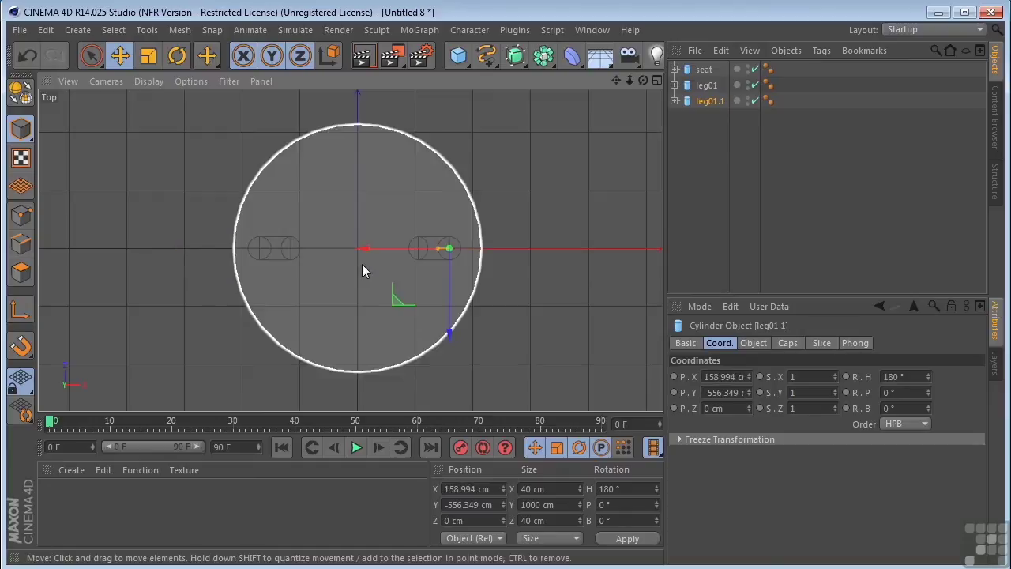
{"action": "middle_click", "coordinate": [370, 254]}
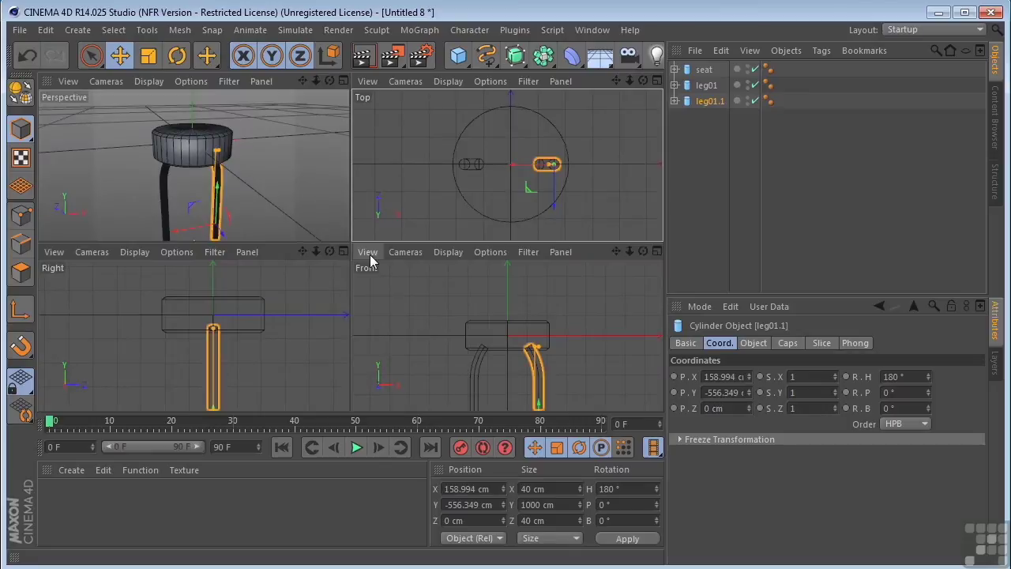
{"action": "middle_click", "coordinate": [304, 173]}
{"action": "left_click_drag", "start_coordinate": [643, 81], "coordinate": [643, 71]}
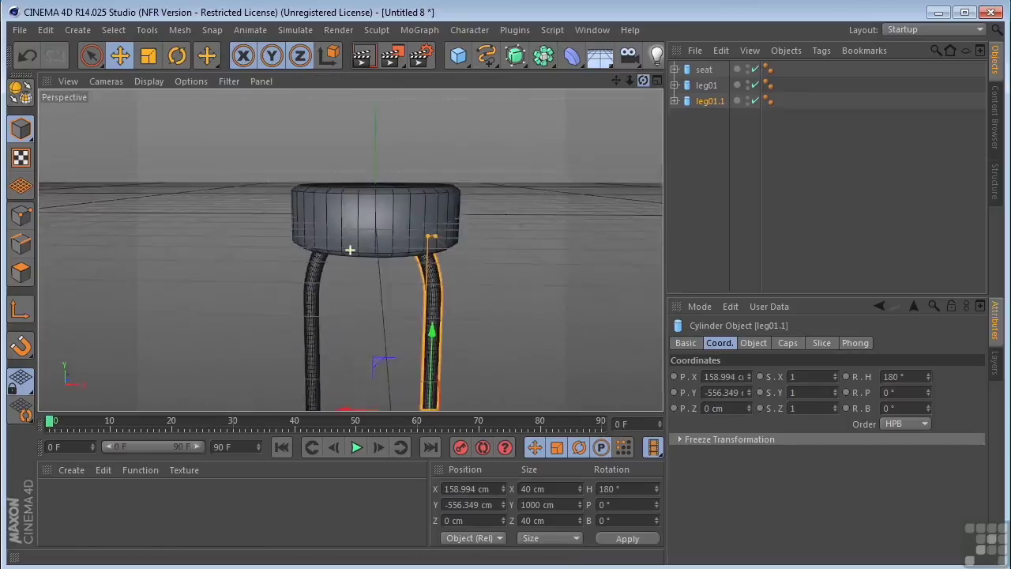
{"action": "left_click_drag", "start_coordinate": [350, 250], "coordinate": [350, 249], "text": "alt"}
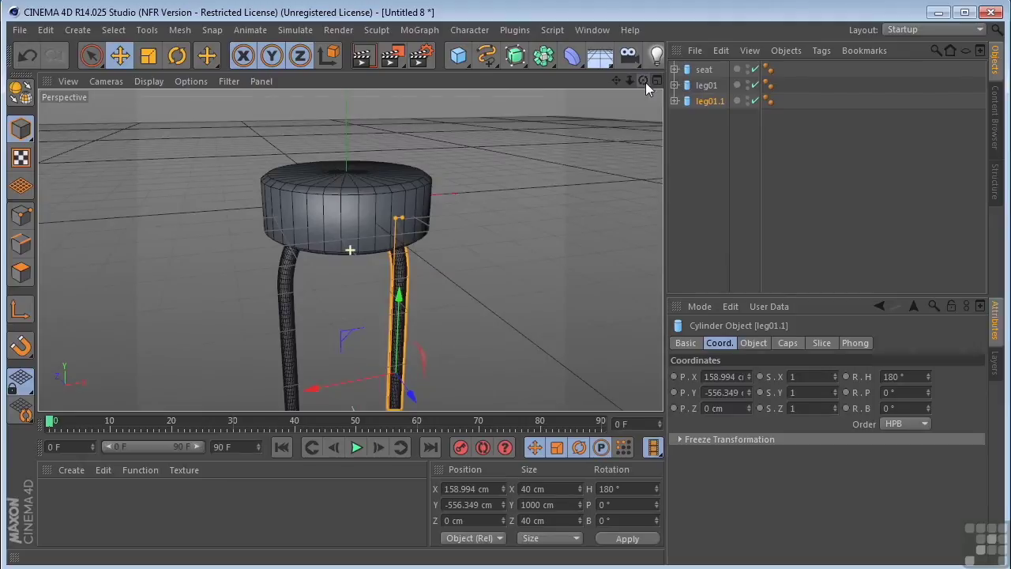
{"action": "middle_click", "coordinate": [579, 112]}
Step: Duplicate leg01 as leg01.2 and set its heading rotation to -90°
{"action": "middle_click", "coordinate": [542, 139]}
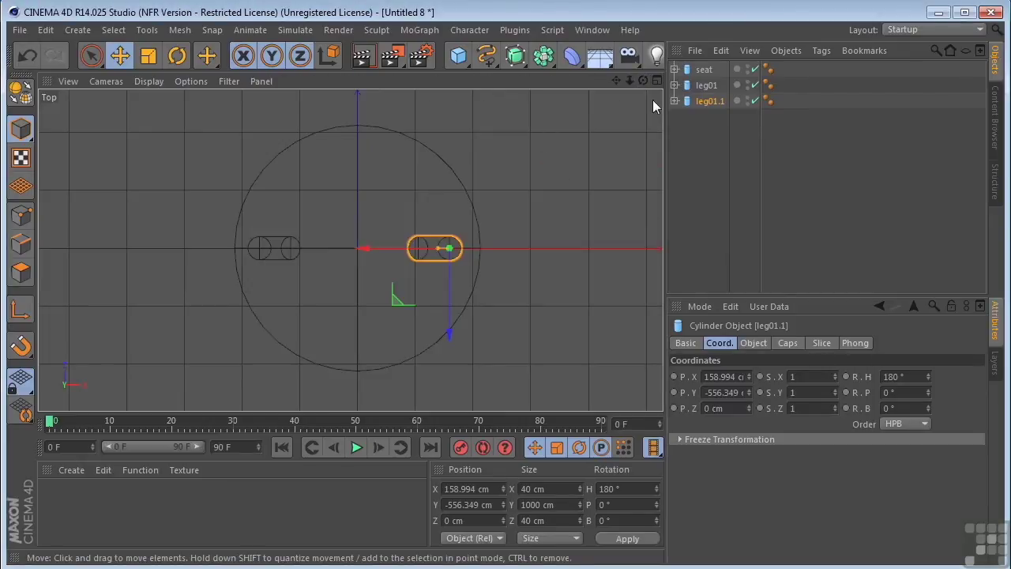
{"action": "left_click", "coordinate": [708, 85]}
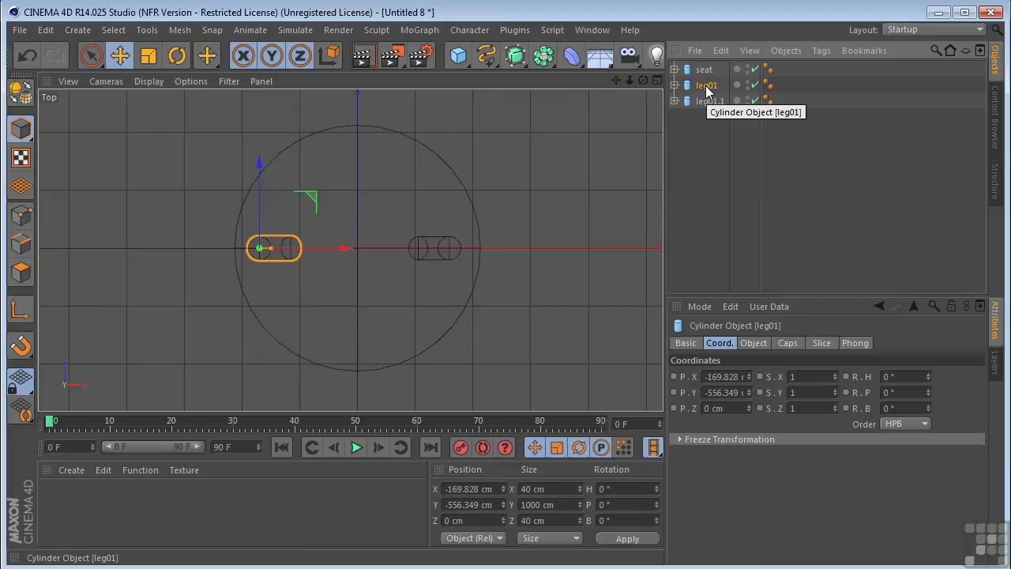
{"action": "left_click_drag", "start_coordinate": [708, 86], "coordinate": [706, 118], "text": "ctrl"}
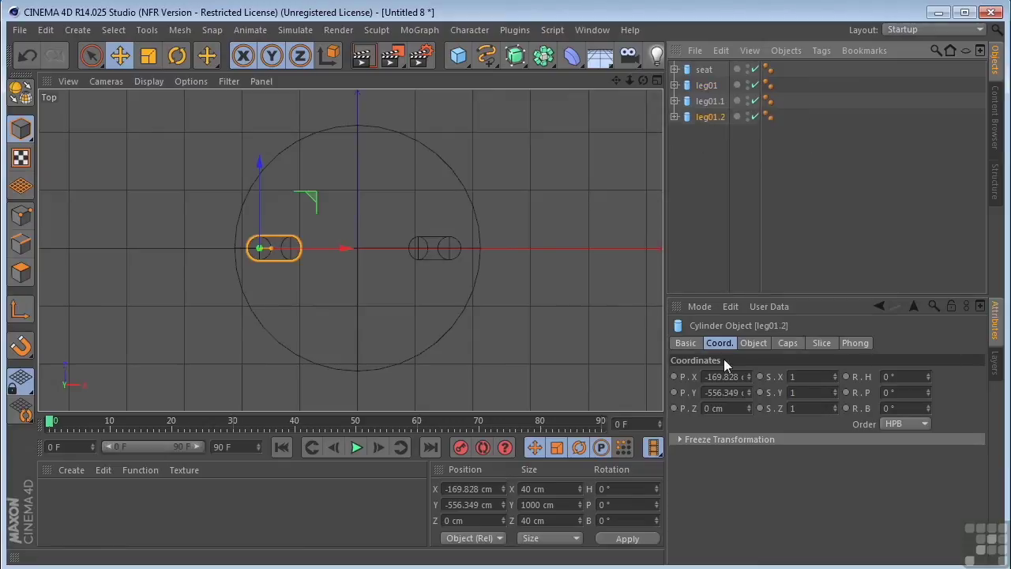
{"action": "left_click", "coordinate": [916, 376]}
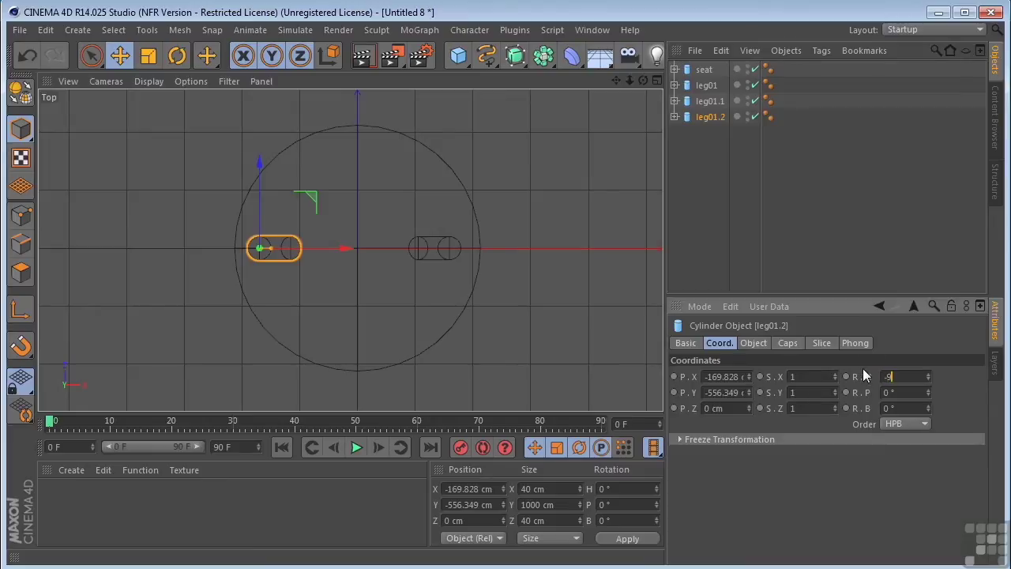
{"action": "type", "text": "-90"}
{"action": "key", "text": "Return"}
Step: Move leg01.2 onto the seat's back rim at X 1.21 cm, Z 172.406 cm
{"action": "left_click_drag", "start_coordinate": [261, 333], "coordinate": [286, 223]}
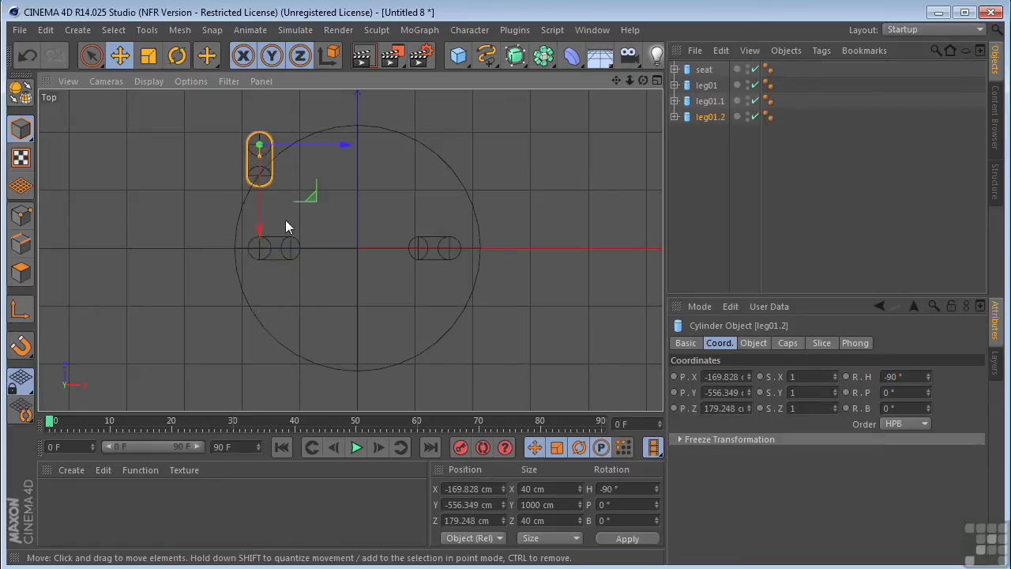
{"action": "left_click_drag", "start_coordinate": [343, 148], "coordinate": [440, 148]}
{"action": "middle_click", "coordinate": [388, 218]}
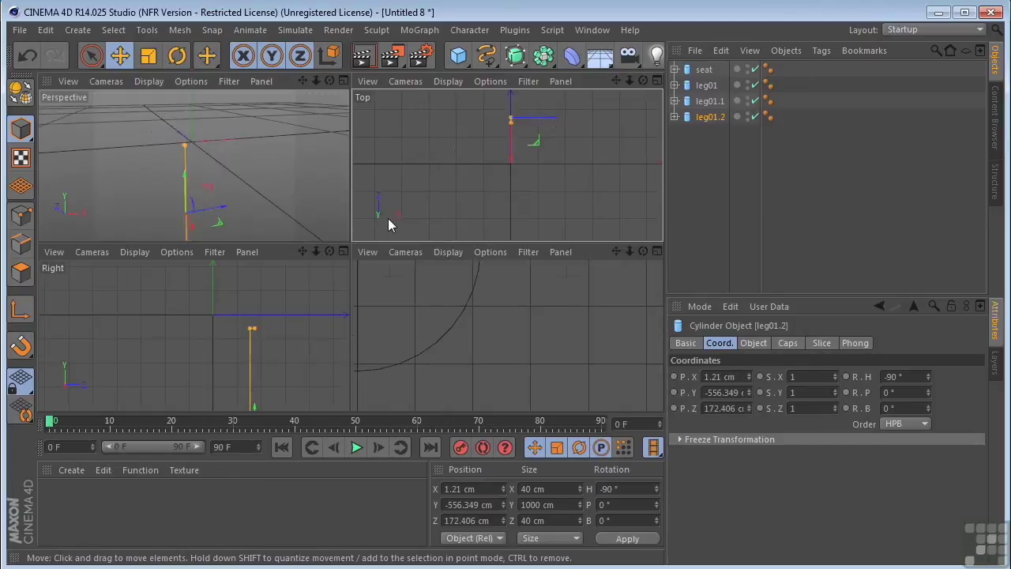
{"action": "middle_click", "coordinate": [232, 143]}
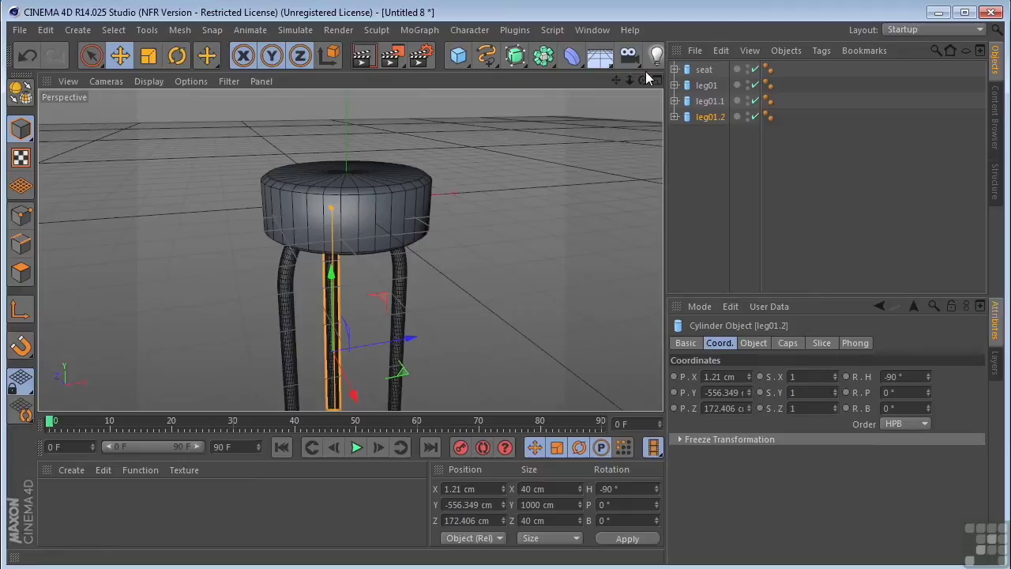
{"action": "left_click_drag", "start_coordinate": [643, 80], "coordinate": [594, 152]}
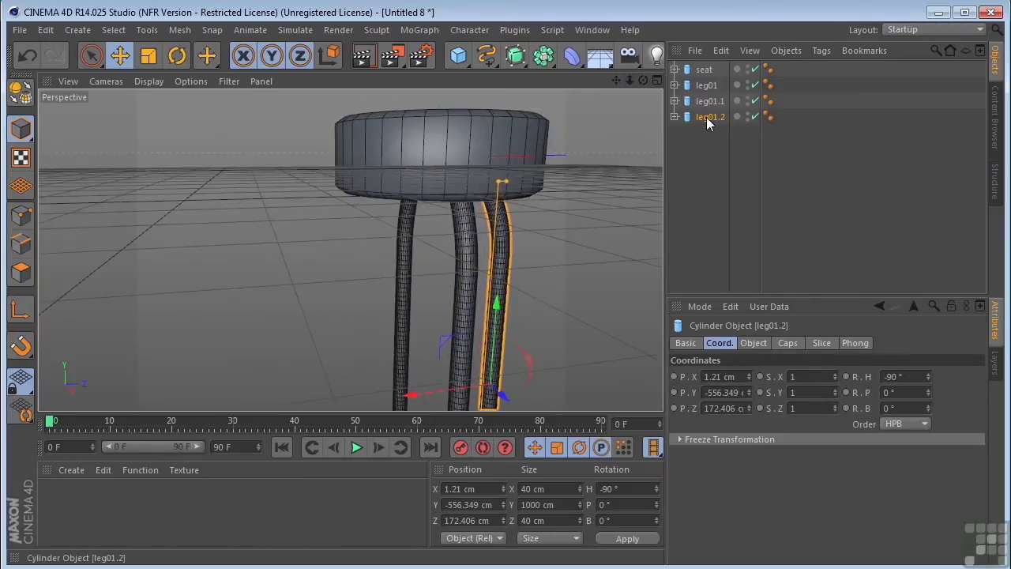
Step: Duplicate leg01.2 as leg01.3 with a 90° heading rotation
{"action": "left_click_drag", "start_coordinate": [704, 127], "coordinate": [706, 136], "text": "ctrl"}
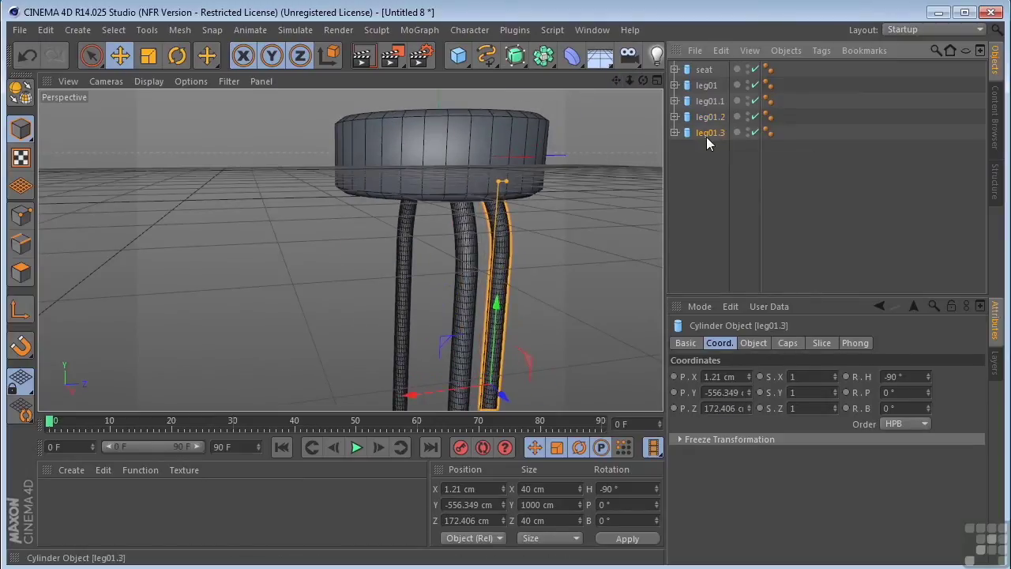
{"action": "middle_click", "coordinate": [545, 176]}
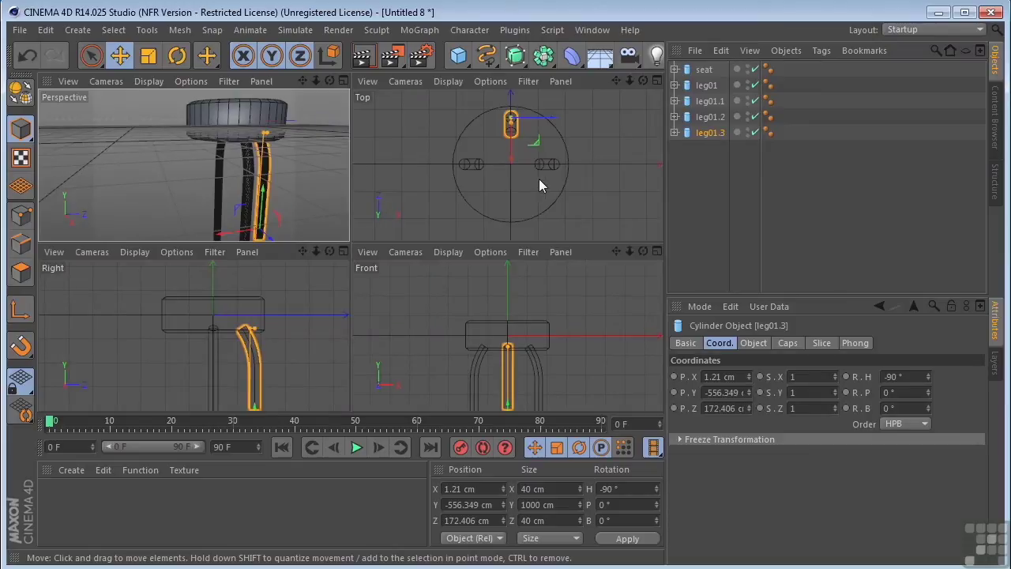
{"action": "left_click", "coordinate": [893, 376]}
{"action": "key", "text": "Return"}
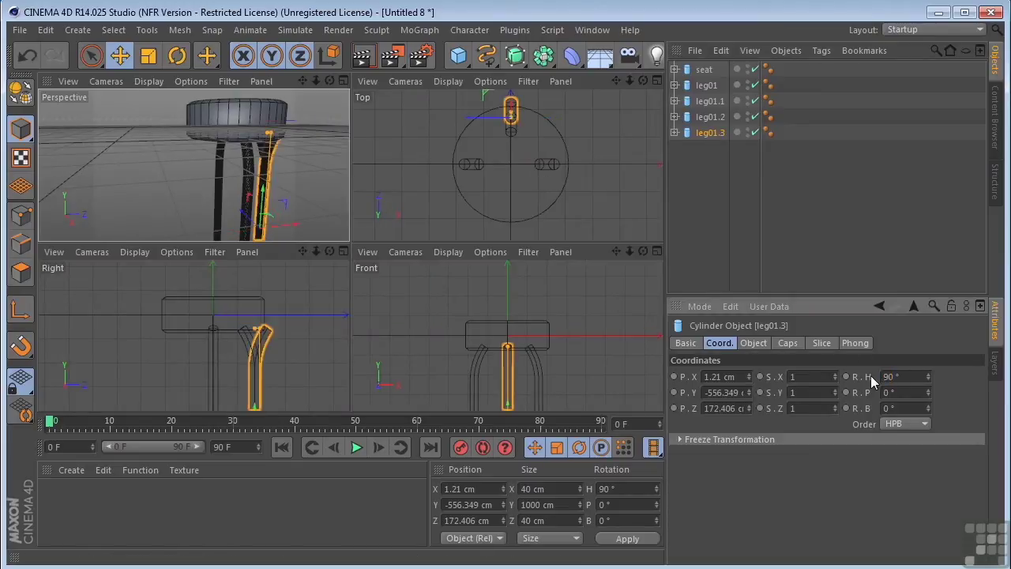
Step: Move leg01.3 to the seat's front edge at Z -166.933 cm and check the four legs
{"action": "middle_click", "coordinate": [514, 166]}
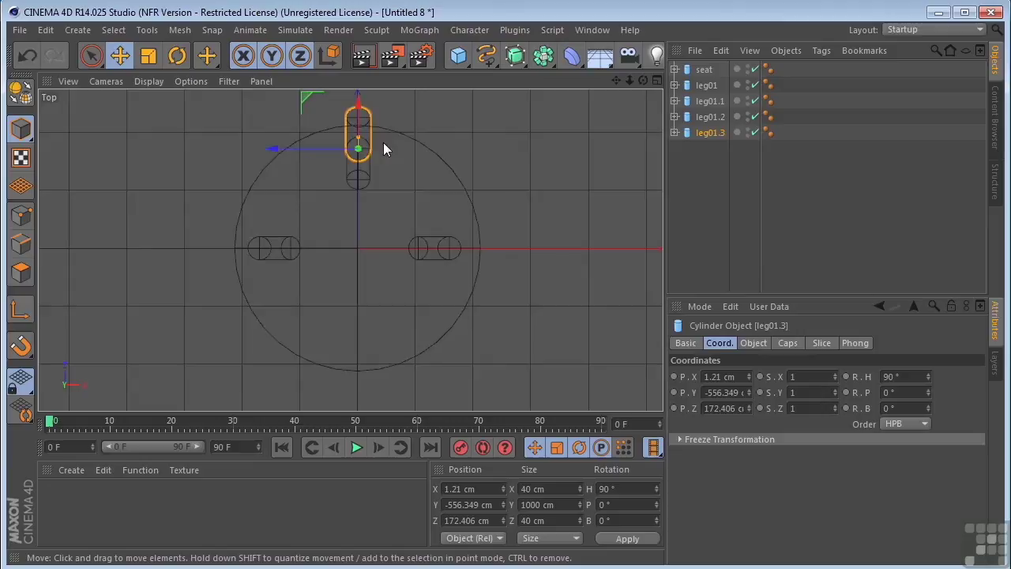
{"action": "left_click_drag", "start_coordinate": [358, 105], "coordinate": [344, 297]}
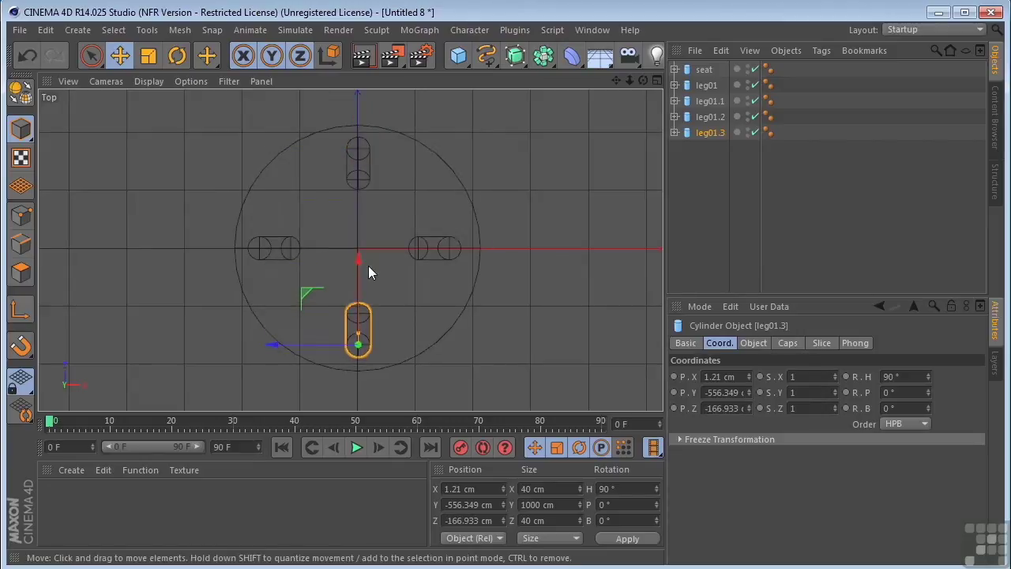
{"action": "middle_click", "coordinate": [368, 265]}
{"action": "middle_click", "coordinate": [313, 189]}
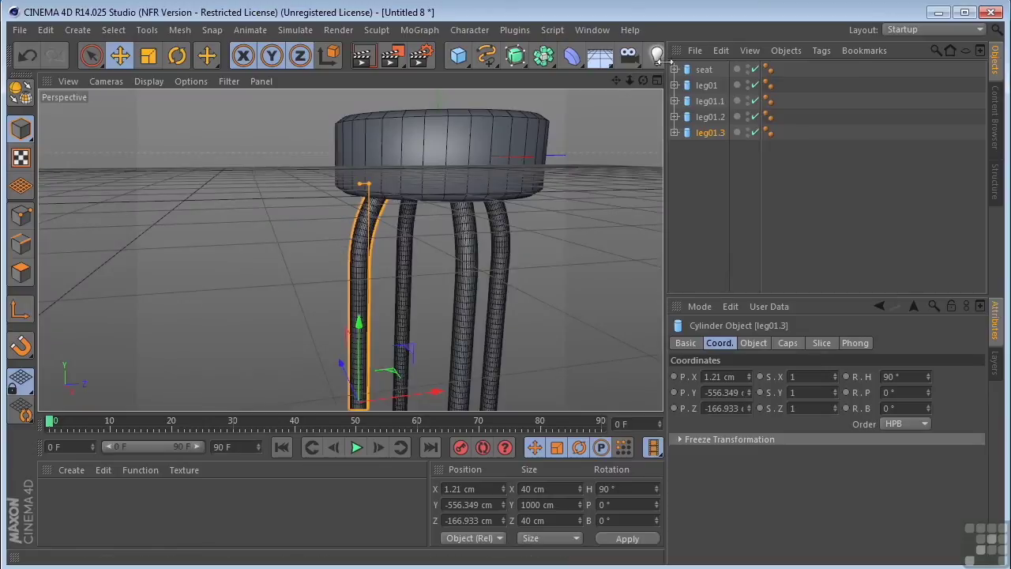
{"action": "left_click_drag", "start_coordinate": [643, 79], "coordinate": [615, 93]}
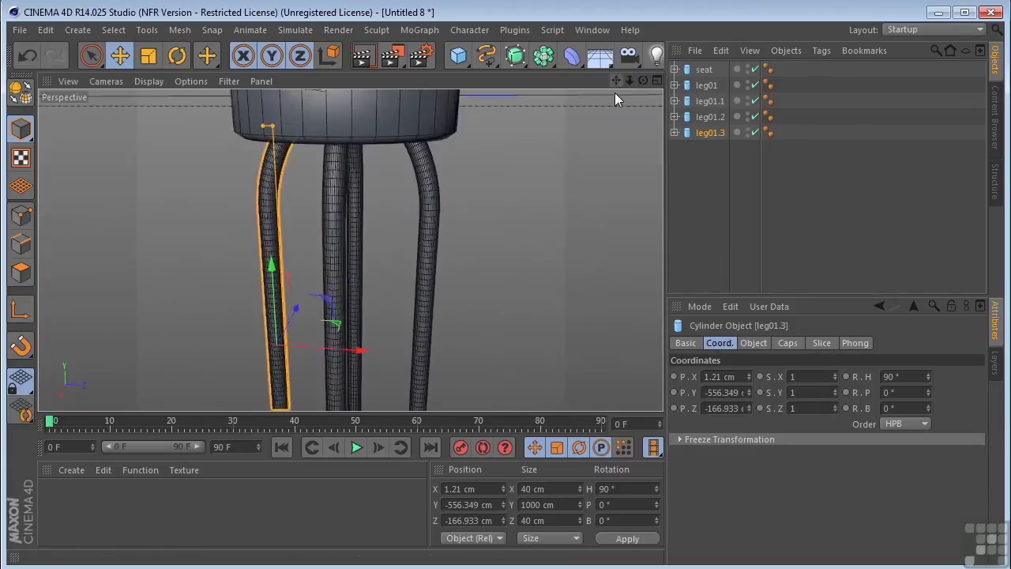
Step: Group leg01 through leg01.3 under a new null renamed 'Legs', then render a preview
{"action": "scroll", "coordinate": [535, 169], "scroll_direction": "down", "scroll_amount": 4}
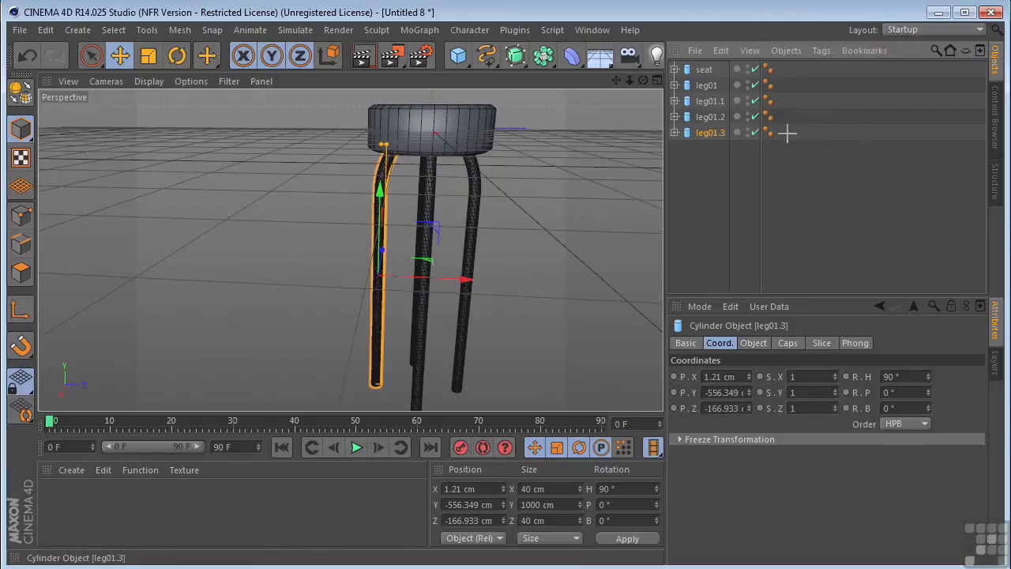
{"action": "left_click_drag", "start_coordinate": [788, 135], "coordinate": [697, 87]}
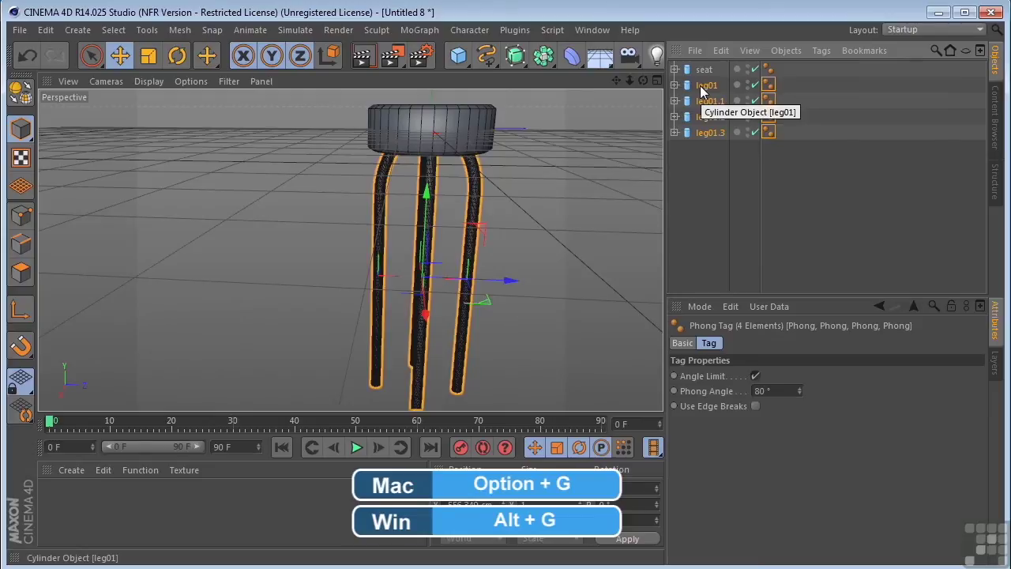
{"action": "key", "text": "alt+g"}
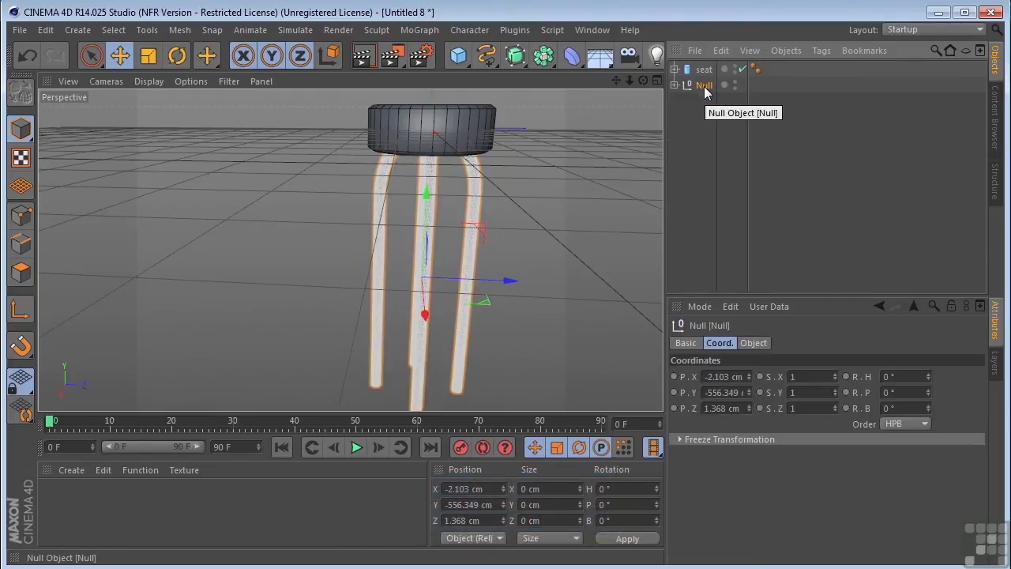
{"action": "double_click", "coordinate": [703, 85]}
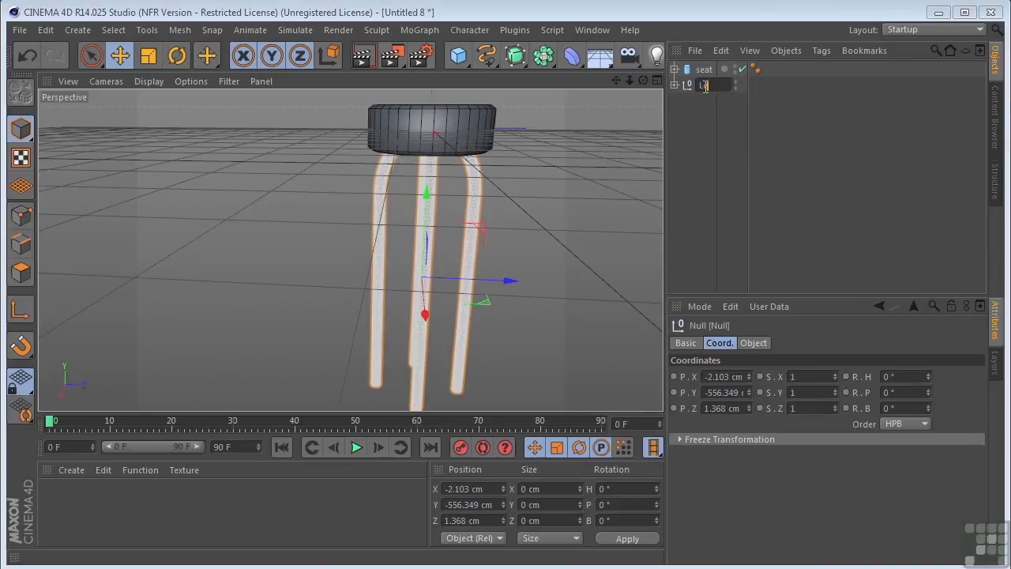
{"action": "type", "text": "Legs"}
{"action": "key", "text": "Return"}
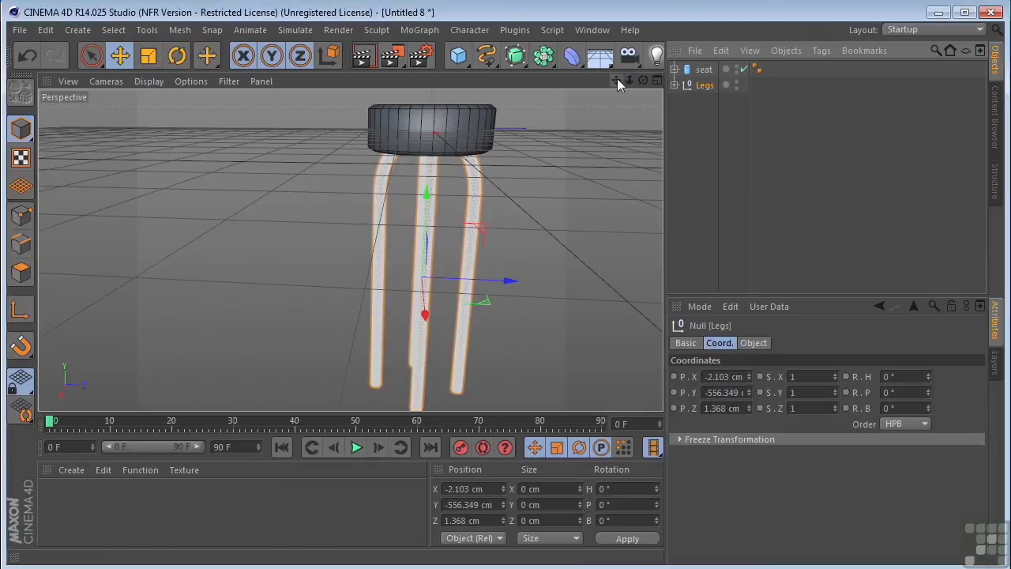
{"action": "left_click_drag", "start_coordinate": [617, 79], "coordinate": [646, 88]}
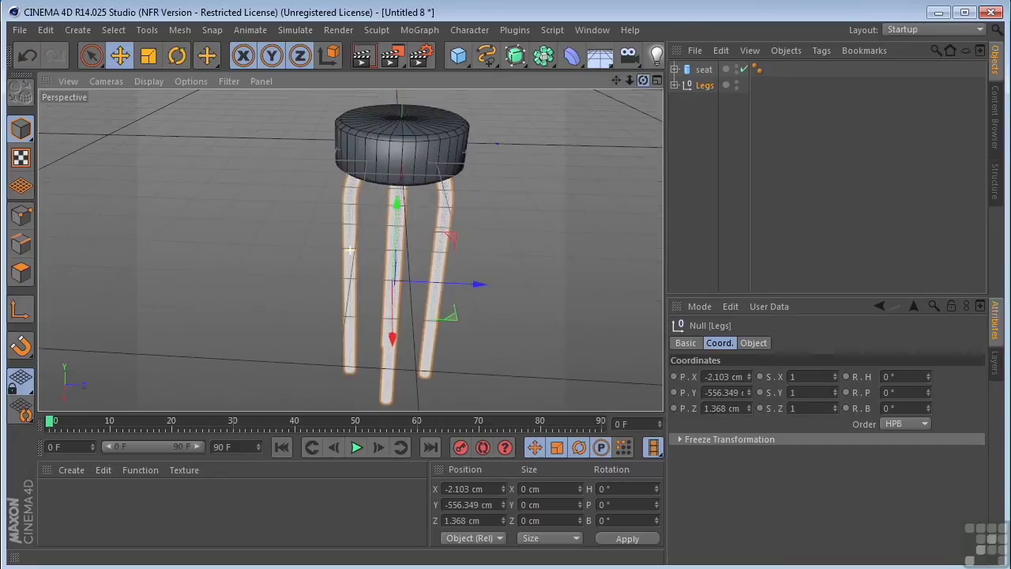
{"action": "left_click", "coordinate": [367, 57]}
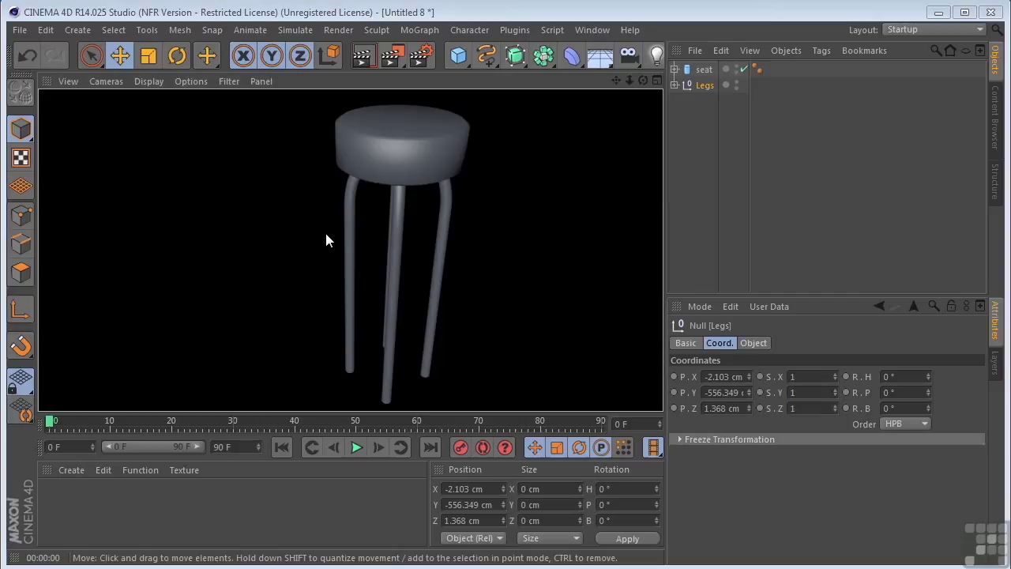
Step: Add a Torus primitive to the scene
{"action": "left_click", "coordinate": [325, 233]}
{"action": "left_click", "coordinate": [460, 61]}
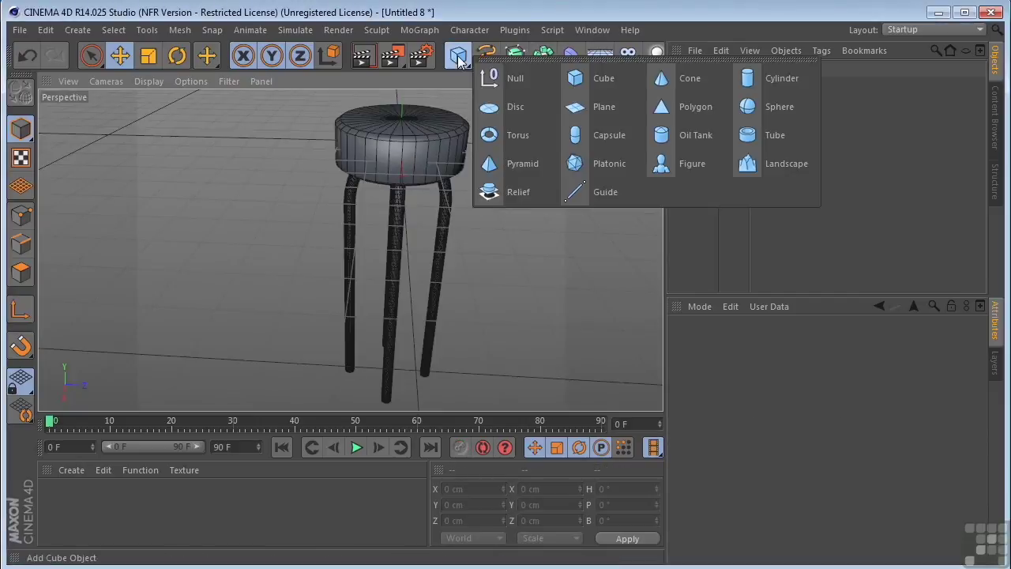
{"action": "left_click", "coordinate": [542, 137]}
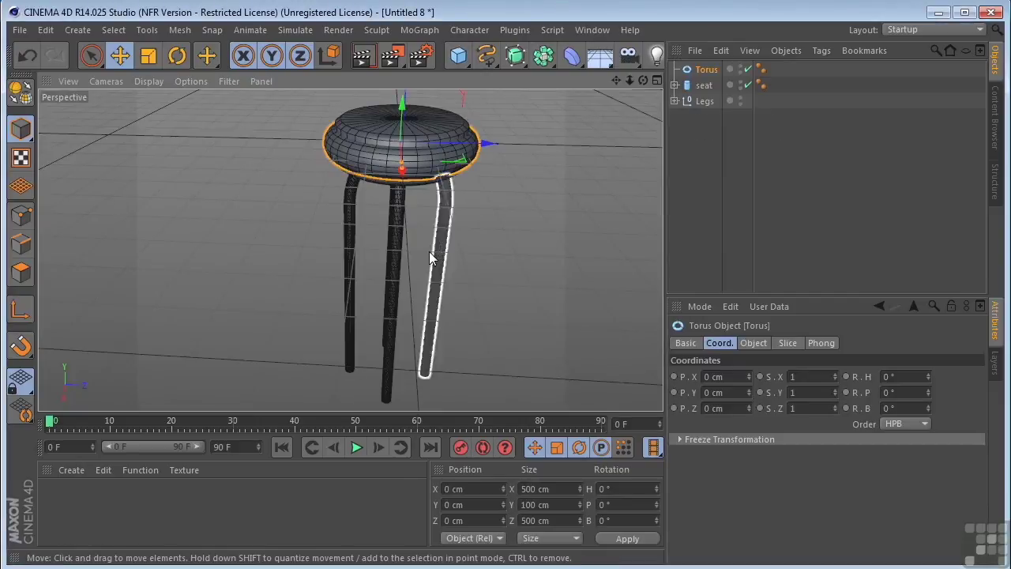
{"action": "middle_click", "coordinate": [469, 227]}
{"action": "middle_click", "coordinate": [522, 175]}
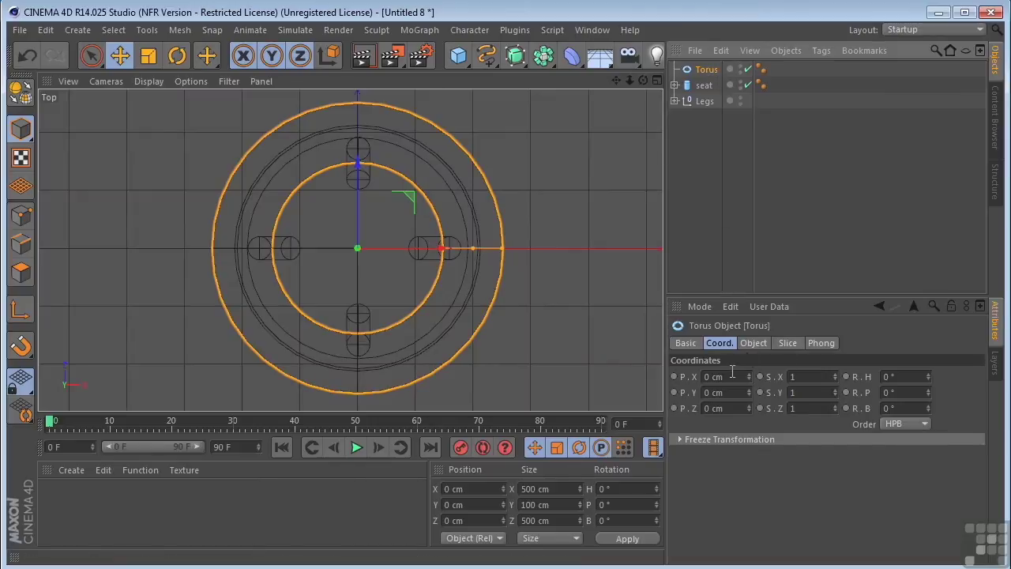
Step: Give the torus a 133 cm ring radius and a 15 cm pipe radius
{"action": "left_click", "coordinate": [751, 343]}
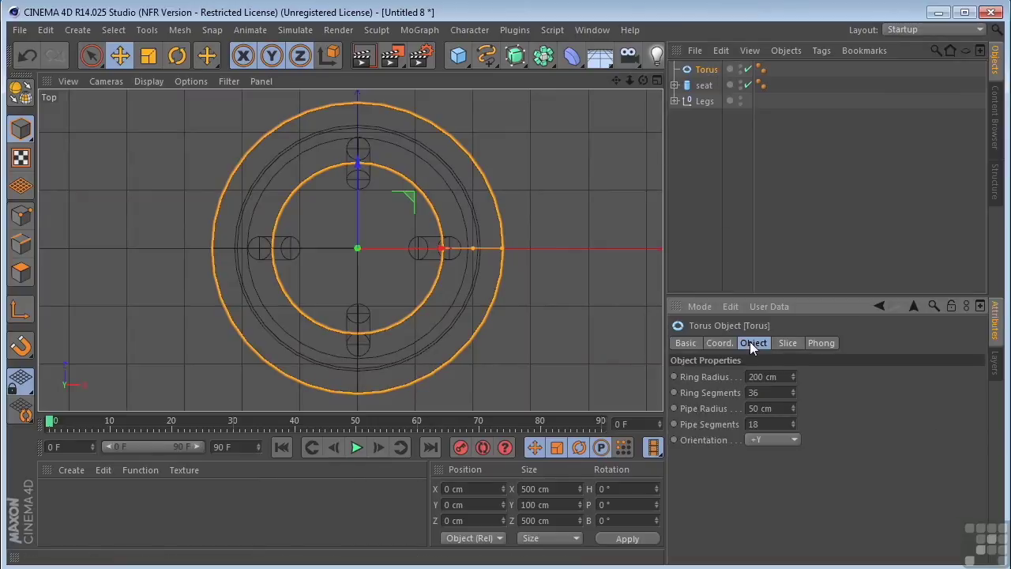
{"action": "double_click", "coordinate": [786, 377]}
{"action": "type", "text": "133"}
{"action": "left_click", "coordinate": [776, 392]}
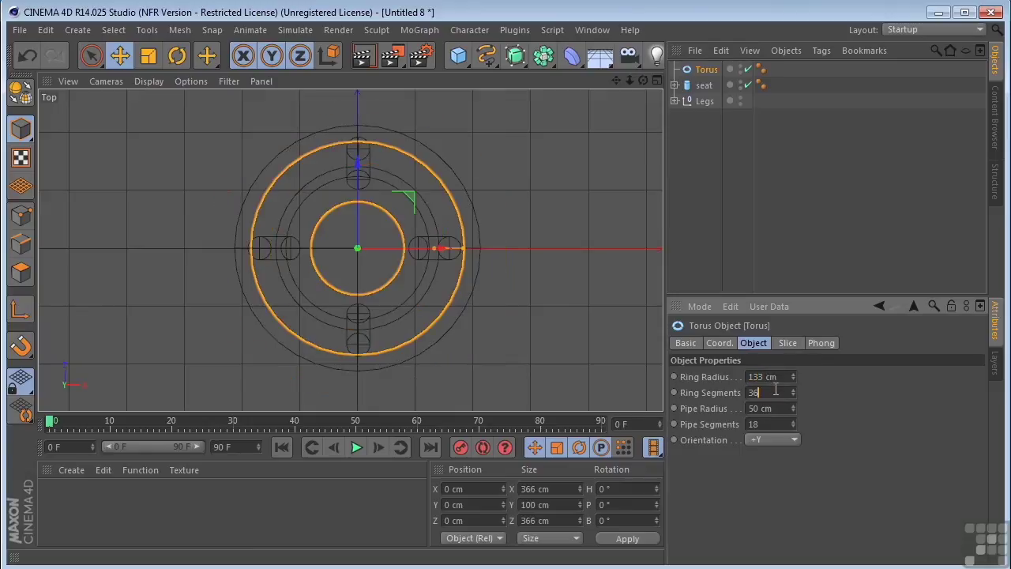
{"action": "left_click_drag", "start_coordinate": [779, 409], "coordinate": [728, 408]}
{"action": "type", "text": "15"}
{"action": "key", "text": "Return"}
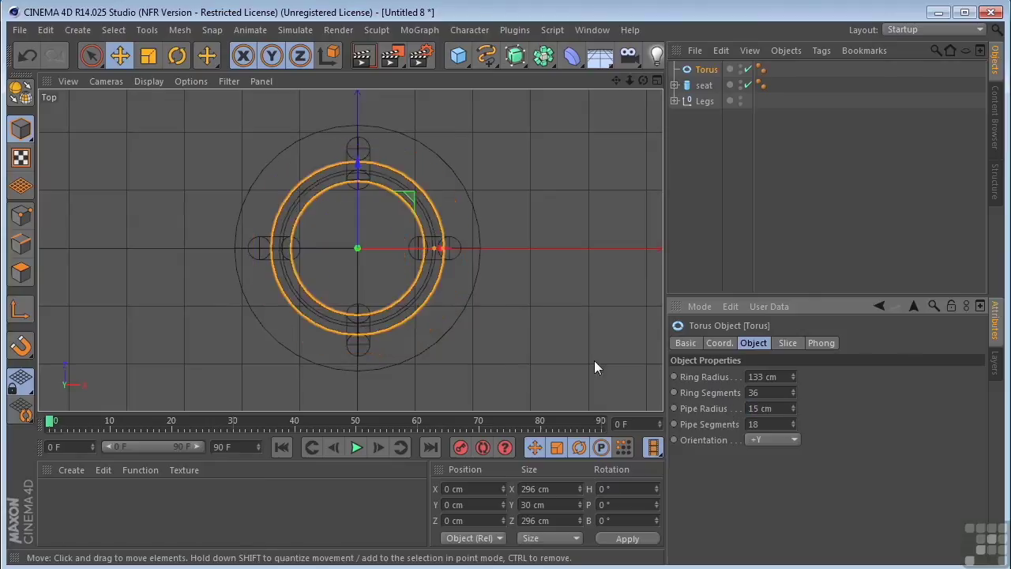
{"action": "middle_click", "coordinate": [509, 297]}
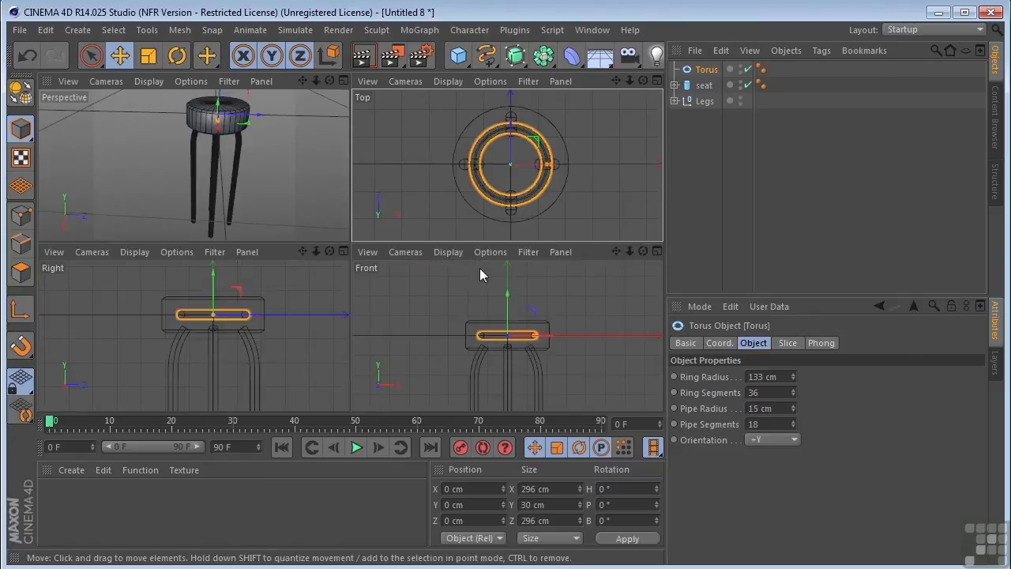
{"action": "middle_click", "coordinate": [151, 185]}
{"action": "left_click_drag", "start_coordinate": [497, 227], "coordinate": [557, 186], "text": "alt"}
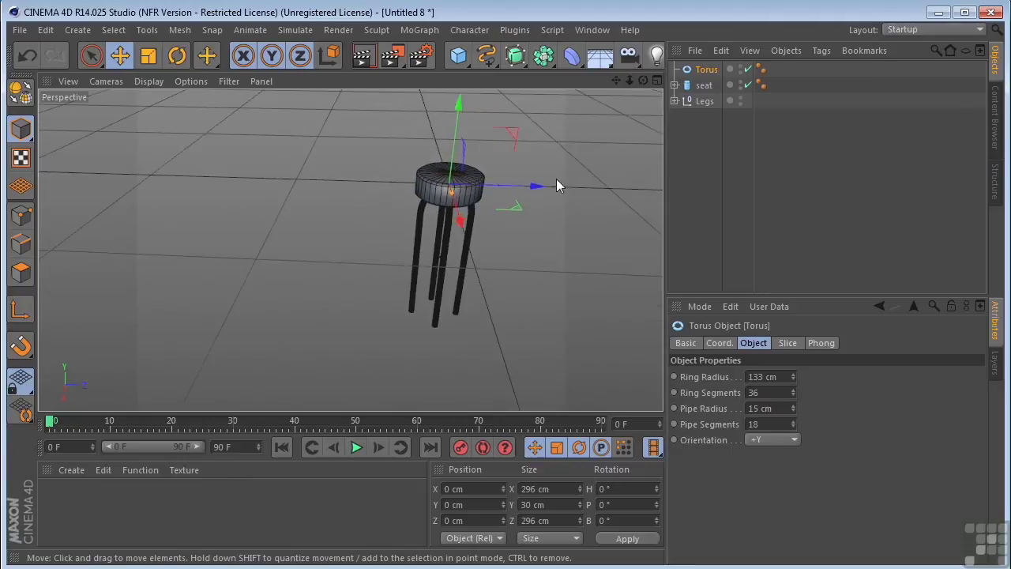
{"action": "left_click_drag", "start_coordinate": [616, 81], "coordinate": [300, 261]}
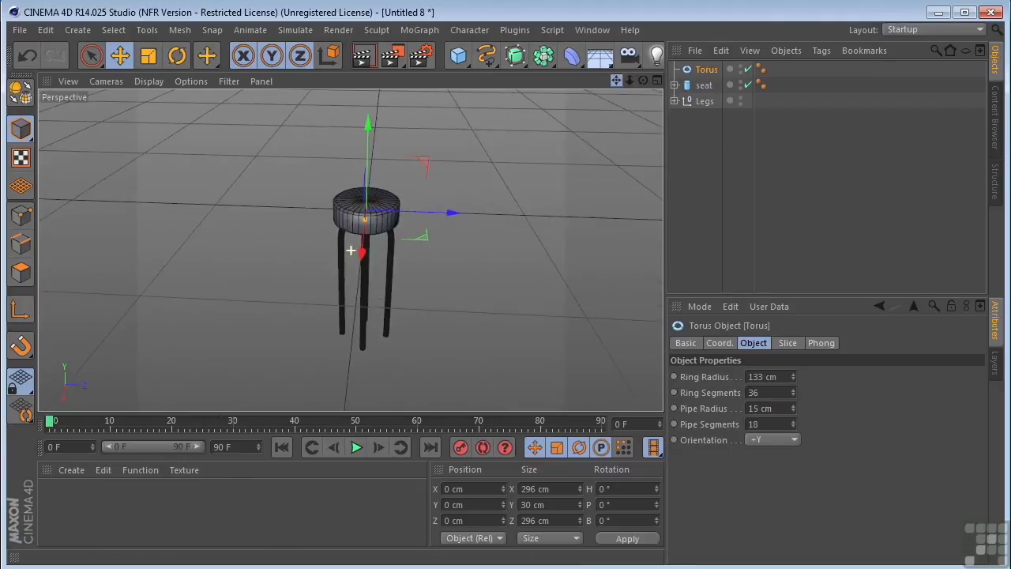
Step: Set the torus position P.Y to -400 cm so it rings the legs
{"action": "left_click", "coordinate": [720, 345]}
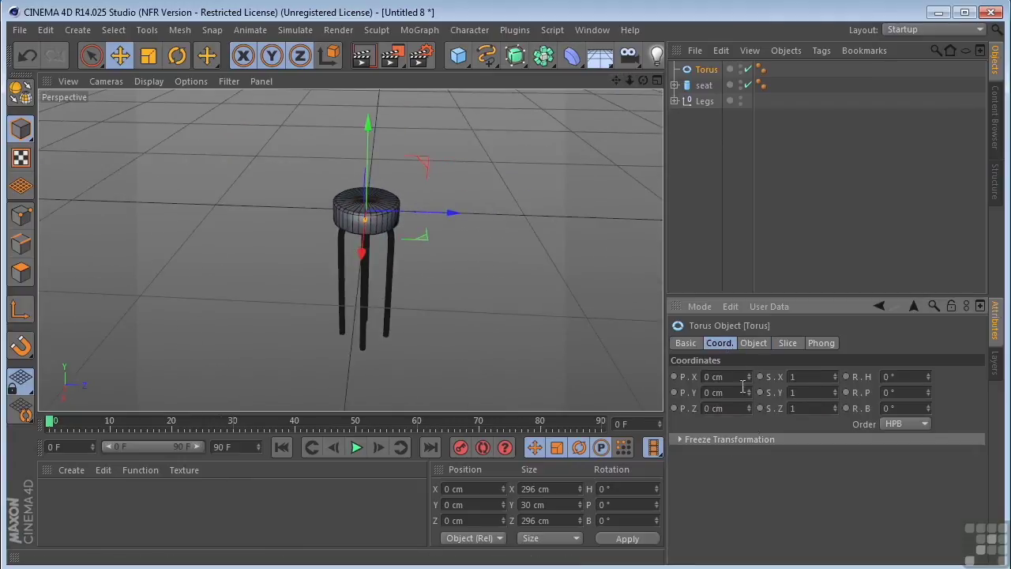
{"action": "left_click_drag", "start_coordinate": [748, 393], "coordinate": [749, 454]}
{"action": "left_click_drag", "start_coordinate": [734, 393], "coordinate": [692, 393]}
{"action": "type", "text": "-4"}
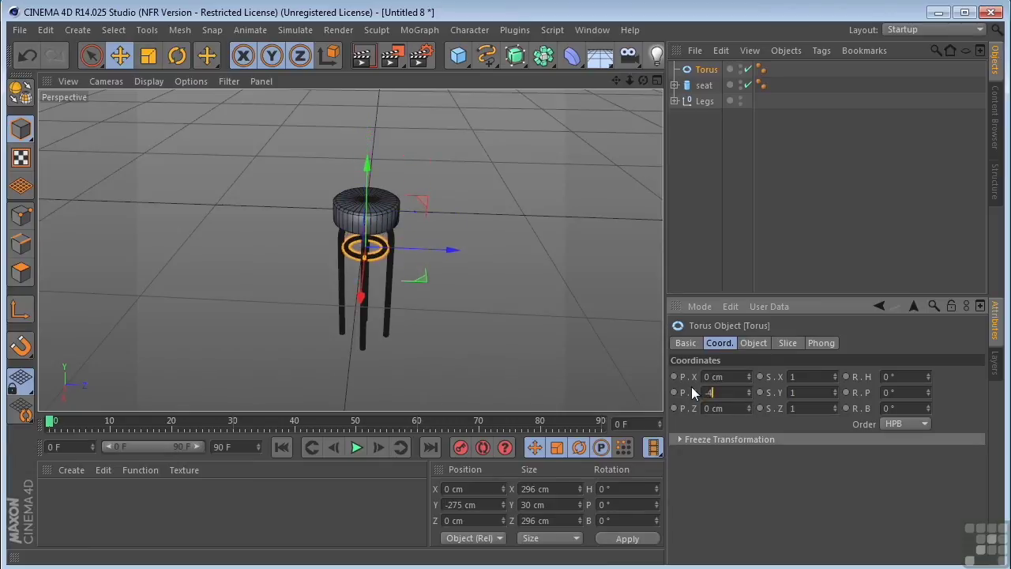
{"action": "type", "text": "00"}
{"action": "key", "text": "Return"}
{"action": "scroll", "coordinate": [417, 283], "scroll_direction": "up", "scroll_amount": 5}
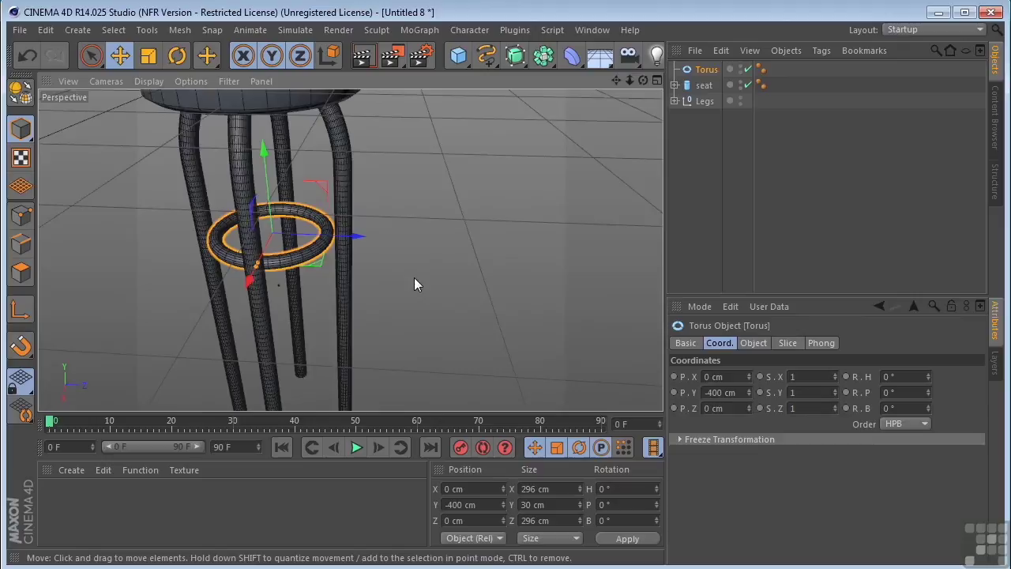
{"action": "mouse_move", "coordinate": [630, 80]}
{"action": "left_mouse_down"}
{"action": "mouse_move", "coordinate": [618, 77]}
{"action": "mouse_move", "coordinate": [642, 82]}
{"action": "left_mouse_up"}
Step: Rename the torus to 'top torus'
{"action": "double_click", "coordinate": [705, 69]}
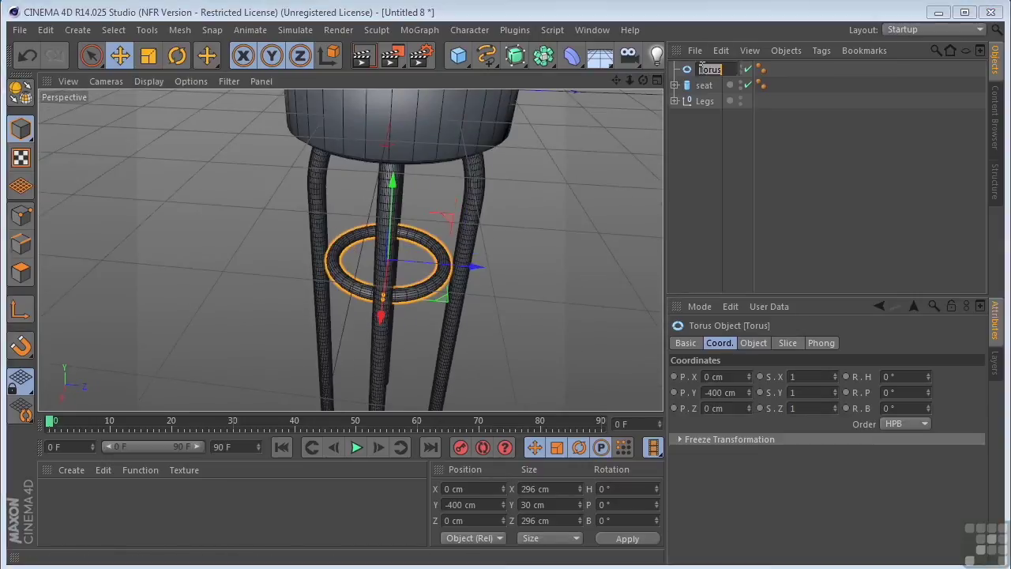
{"action": "type", "text": "top to"}
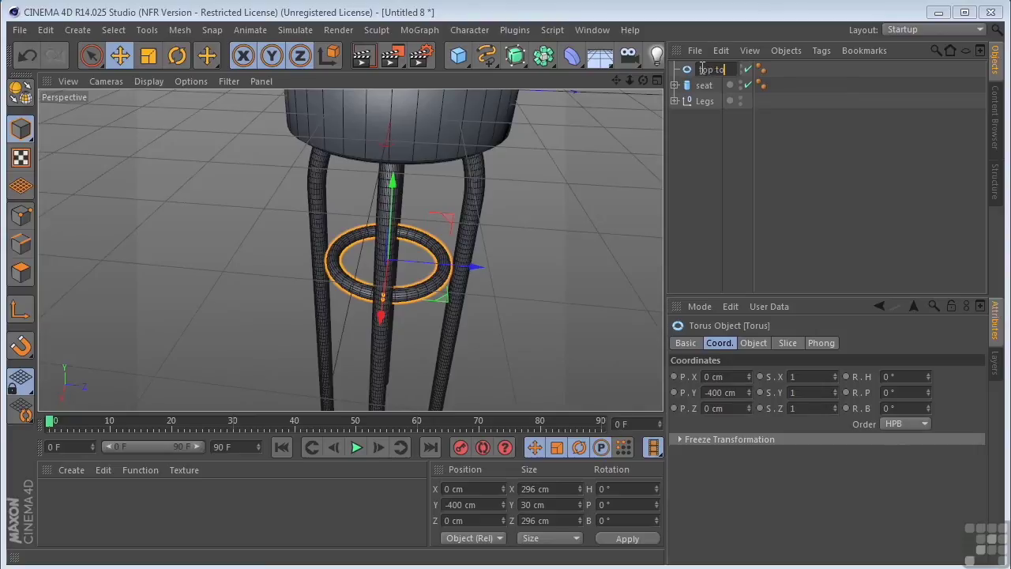
{"action": "type", "text": "rus"}
{"action": "key", "text": "Return"}
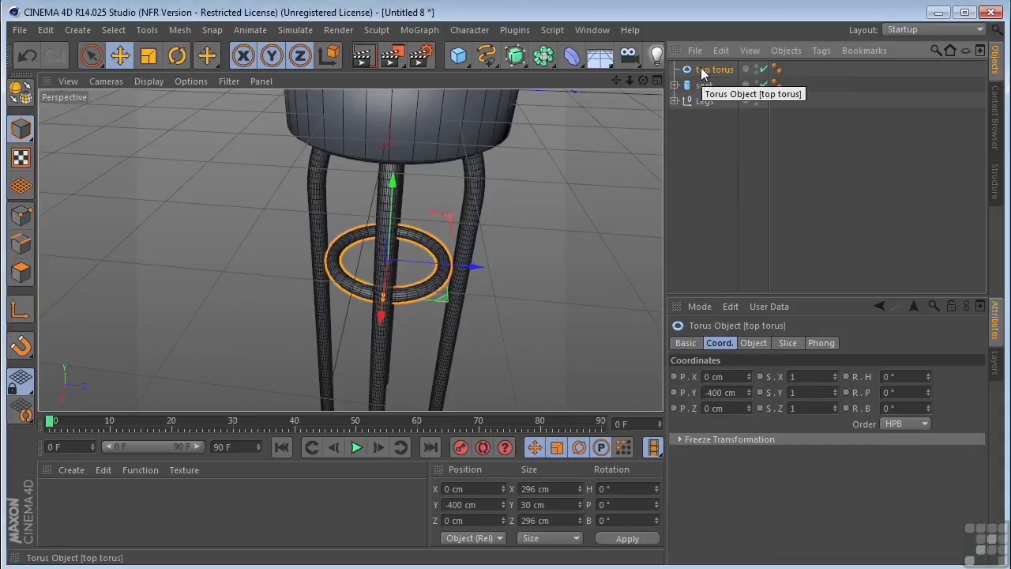
Step: Duplicate the top torus and name the copy 'bottom torus'
{"action": "left_click_drag", "start_coordinate": [711, 75], "coordinate": [712, 79], "text": "ctrl"}
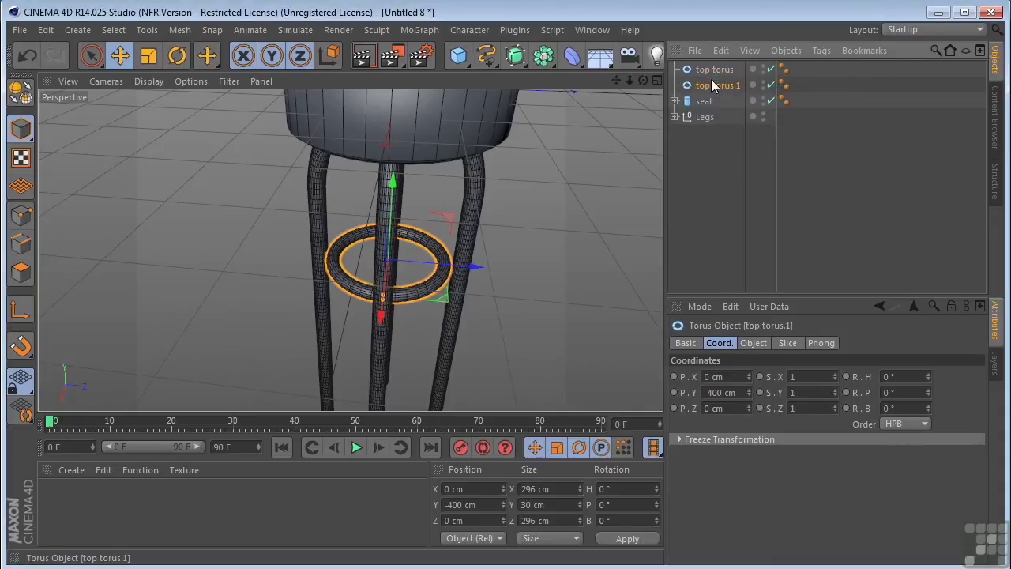
{"action": "double_click", "coordinate": [709, 84]}
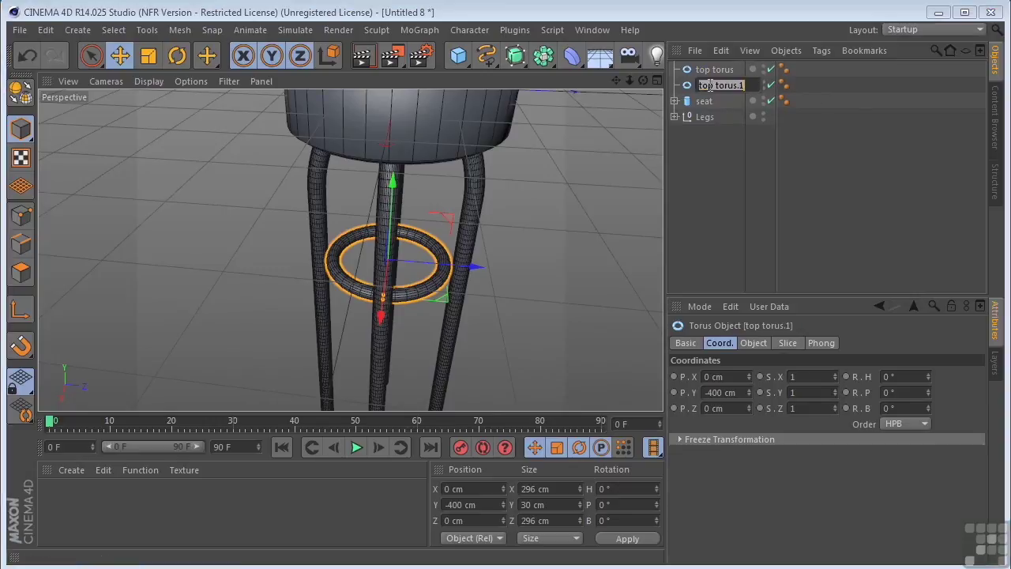
{"action": "type", "text": "bottom"}
{"action": "key", "text": "Return"}
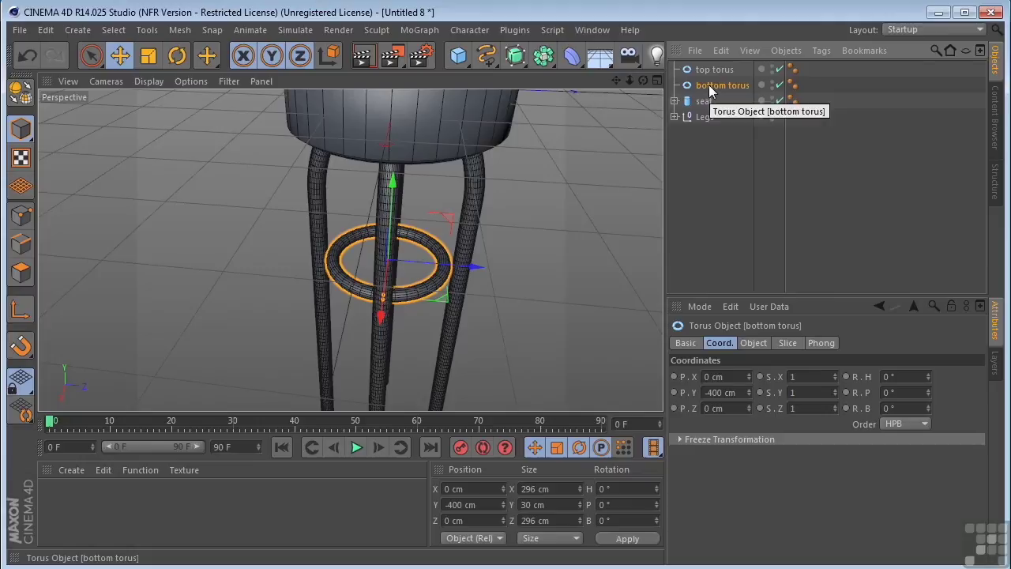
Step: Set the bottom torus ring radius to 197 cm and its P.Y to -720 cm
{"action": "left_click", "coordinate": [751, 342]}
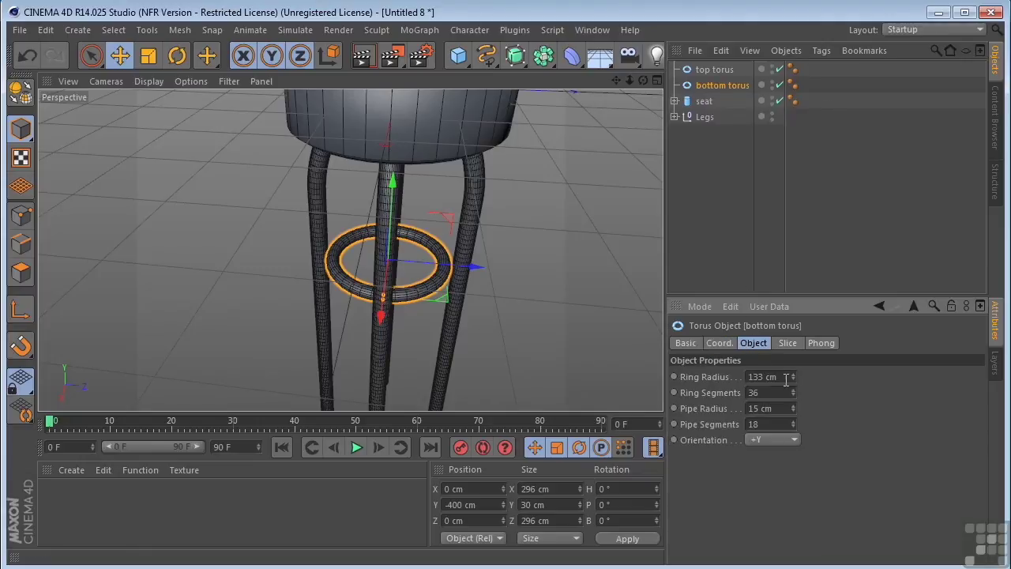
{"action": "left_click", "coordinate": [749, 376]}
{"action": "type", "text": "197"}
{"action": "key", "text": "Return"}
{"action": "left_click", "coordinate": [716, 343]}
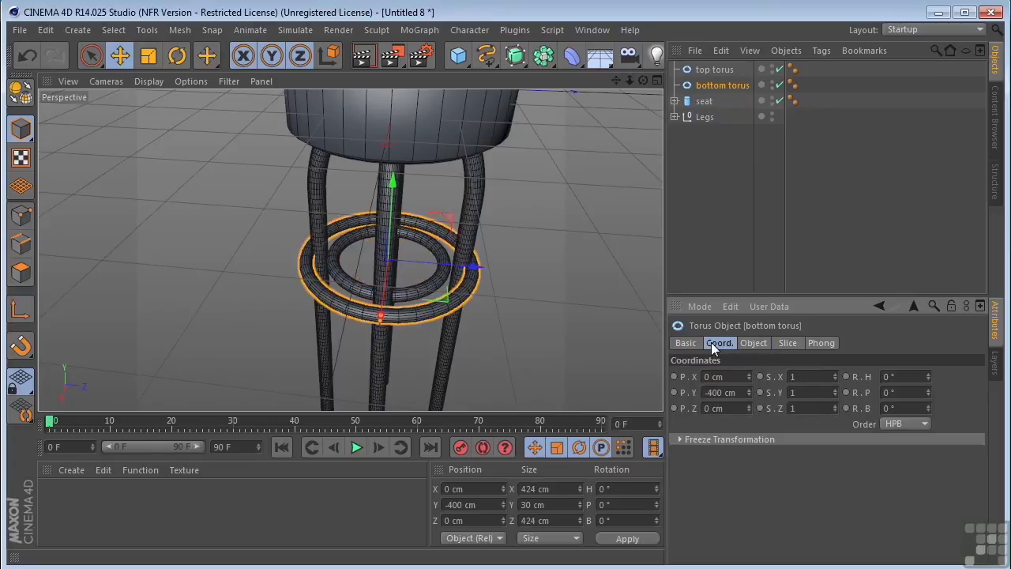
{"action": "left_click", "coordinate": [731, 392]}
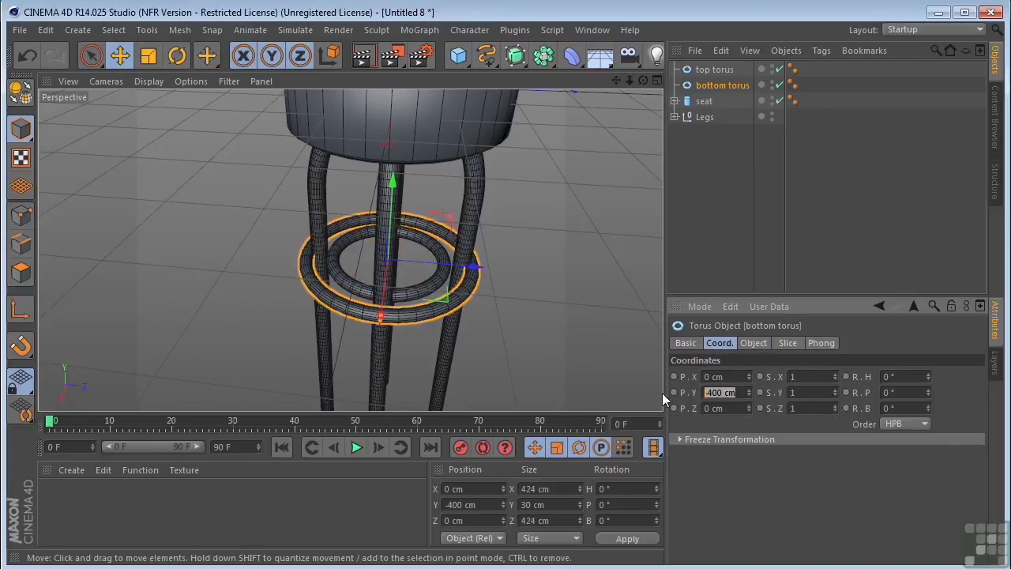
{"action": "type", "text": "-720"}
{"action": "key", "text": "Return"}
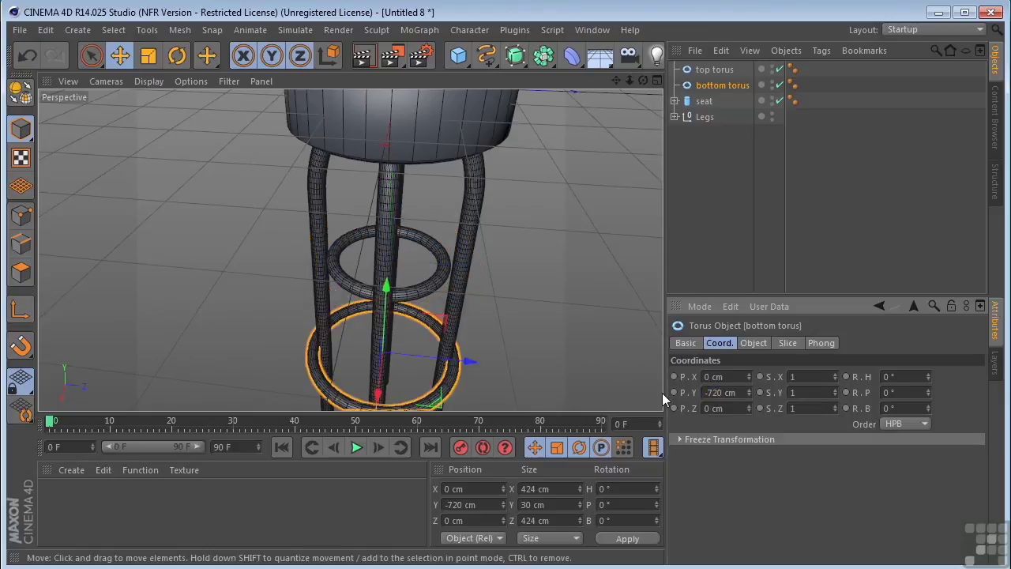
Step: Zoom out and render a preview of the whole stool
{"action": "left_click_drag", "start_coordinate": [613, 92], "coordinate": [638, 90]}
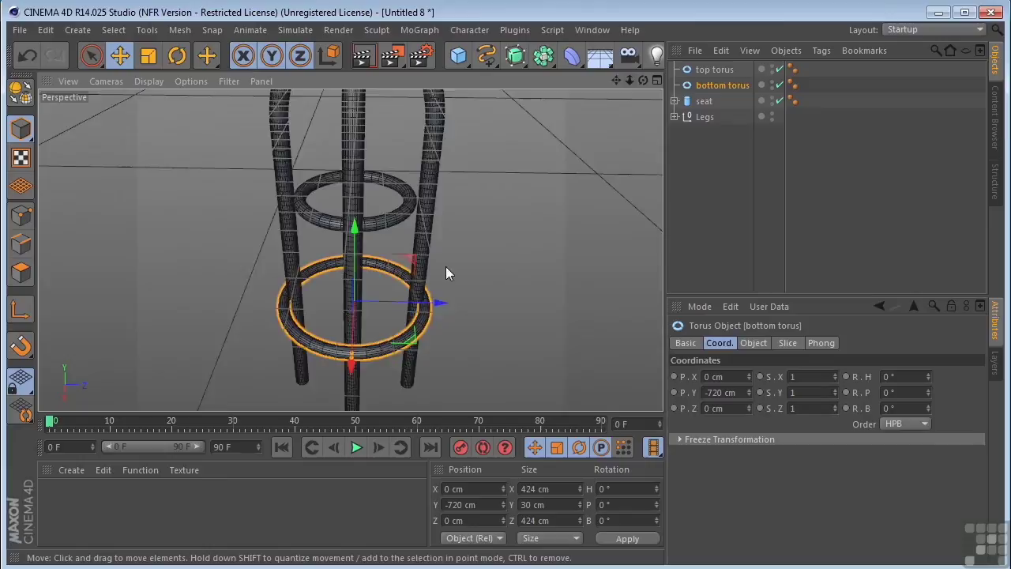
{"action": "scroll", "coordinate": [445, 266], "scroll_direction": "down", "scroll_amount": 5}
{"action": "left_click", "coordinate": [363, 55]}
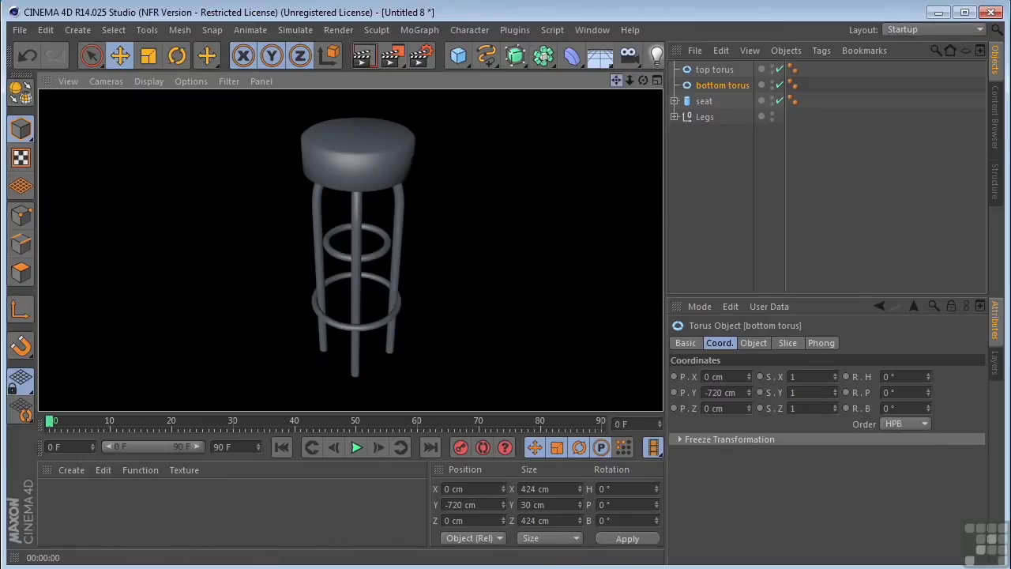
{"action": "left_click", "coordinate": [594, 129]}
Step: Add a Capsule primitive and slide it onto the left leg in Top view
{"action": "left_click", "coordinate": [450, 63]}
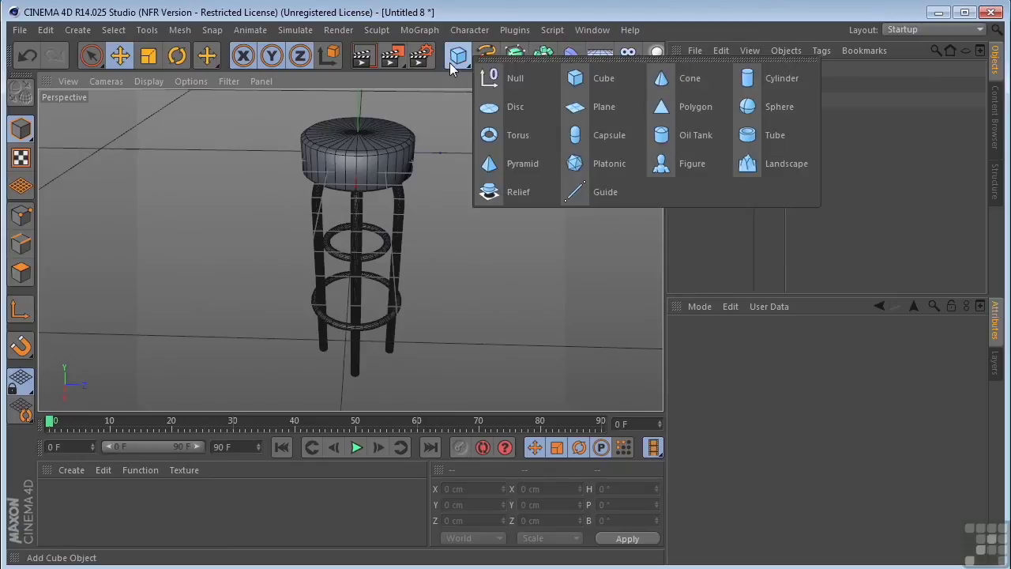
{"action": "left_click", "coordinate": [616, 141]}
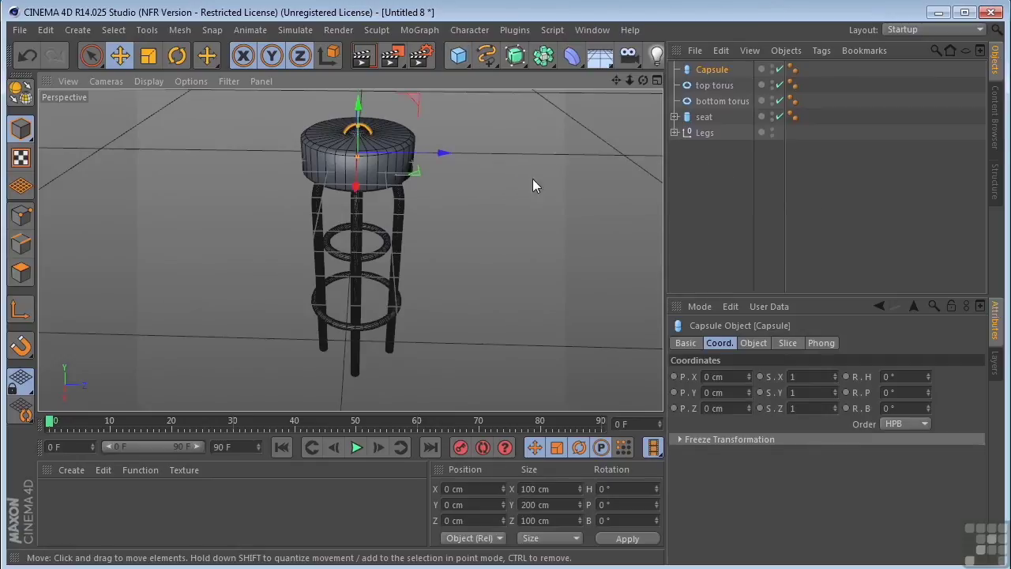
{"action": "middle_click", "coordinate": [451, 207]}
{"action": "middle_click", "coordinate": [481, 171]}
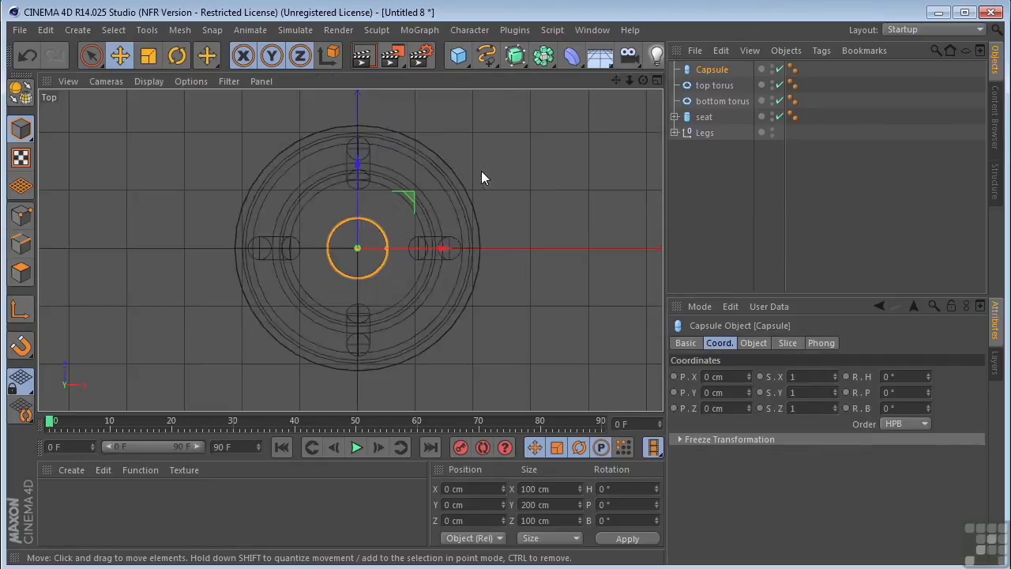
{"action": "left_click_drag", "start_coordinate": [445, 247], "coordinate": [346, 242]}
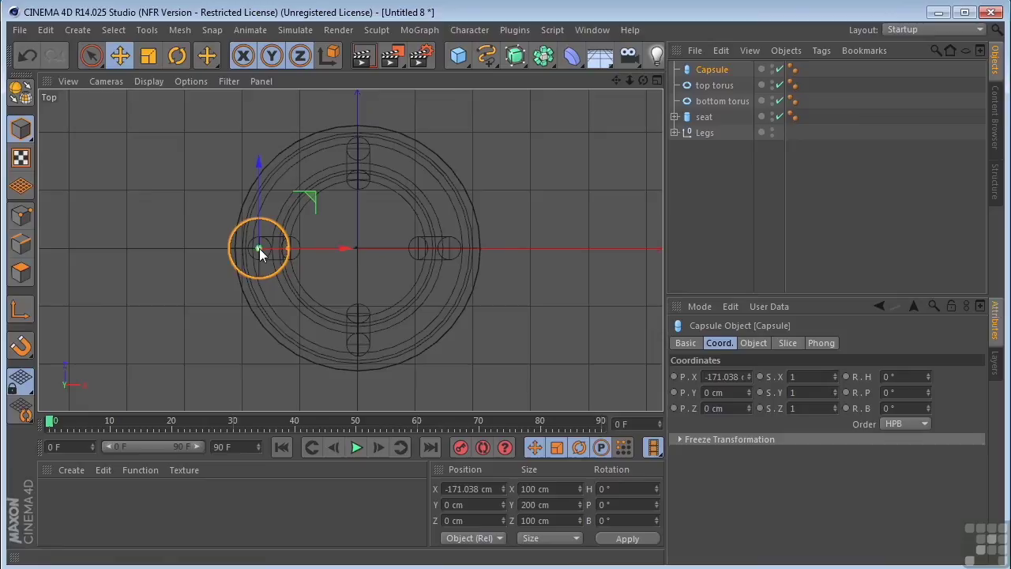
Step: Set the capsule's radius to 25 cm and height to 100 cm
{"action": "left_click", "coordinate": [753, 343]}
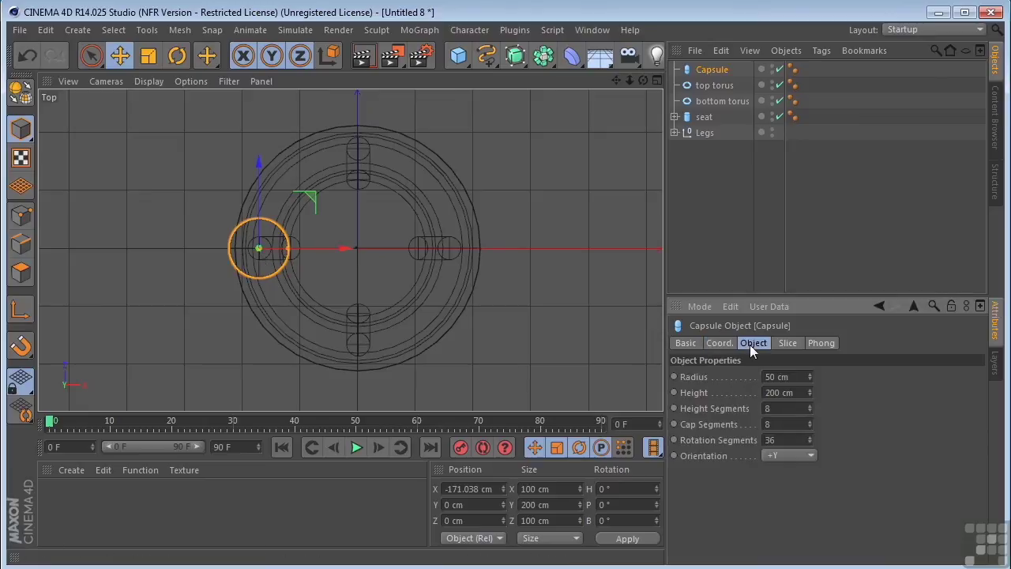
{"action": "left_click", "coordinate": [790, 377]}
{"action": "type", "text": "25"}
{"action": "key", "text": "Return"}
{"action": "left_click", "coordinate": [763, 392]}
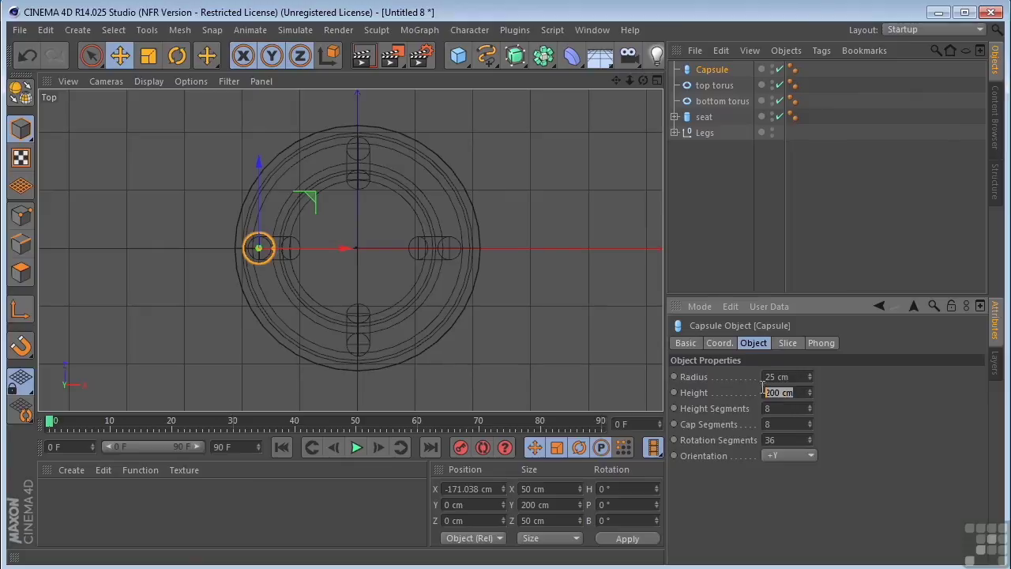
{"action": "type", "text": "100"}
{"action": "key", "text": "Return"}
Step: Lower the capsule to the leg's bottom end at Y -1022.014 cm and render a preview
{"action": "middle_click", "coordinate": [530, 292]}
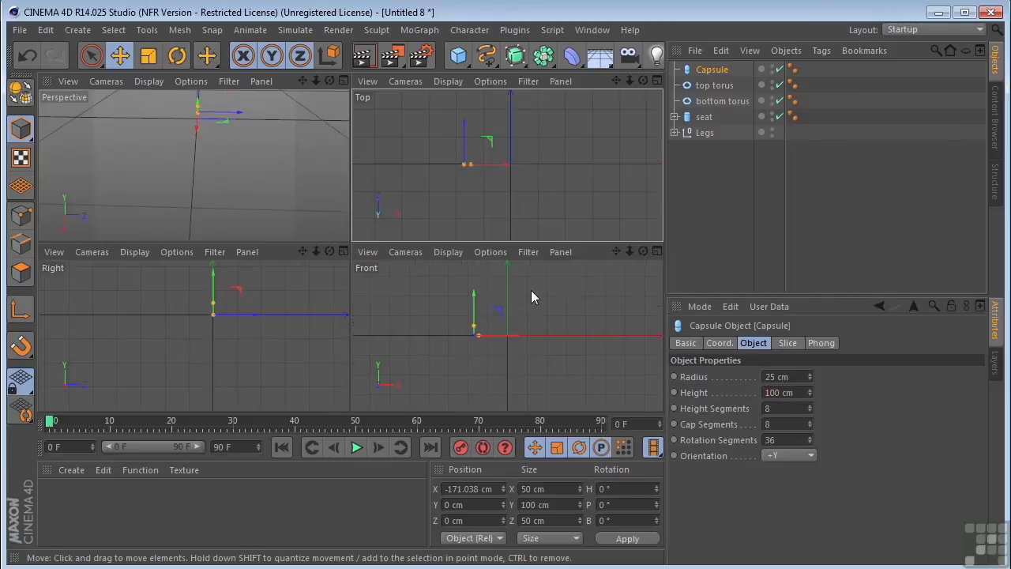
{"action": "middle_click", "coordinate": [277, 177]}
{"action": "scroll", "coordinate": [350, 249], "scroll_direction": "up", "scroll_amount": 2}
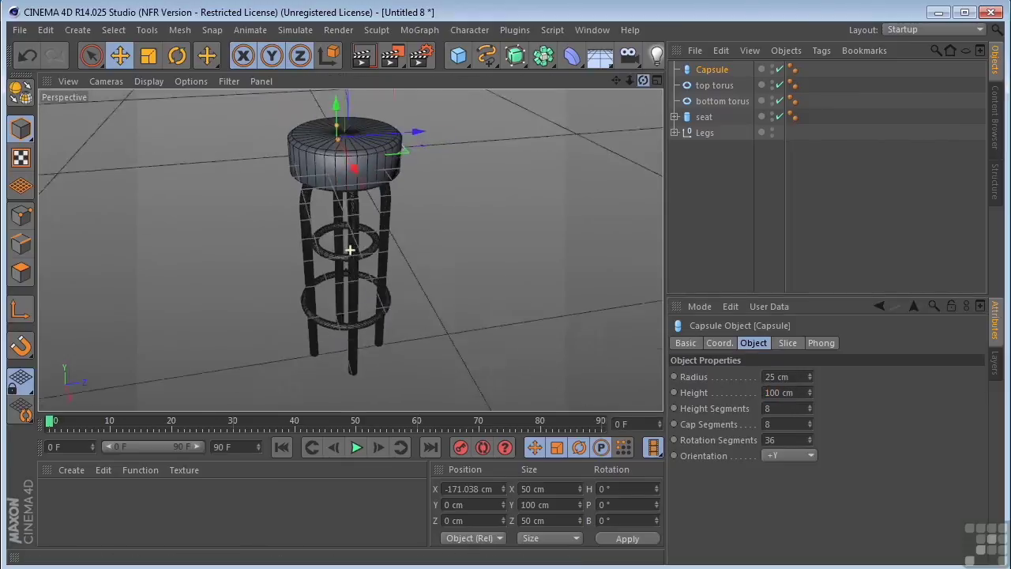
{"action": "left_click_drag", "start_coordinate": [350, 249], "coordinate": [349, 135], "text": "alt"}
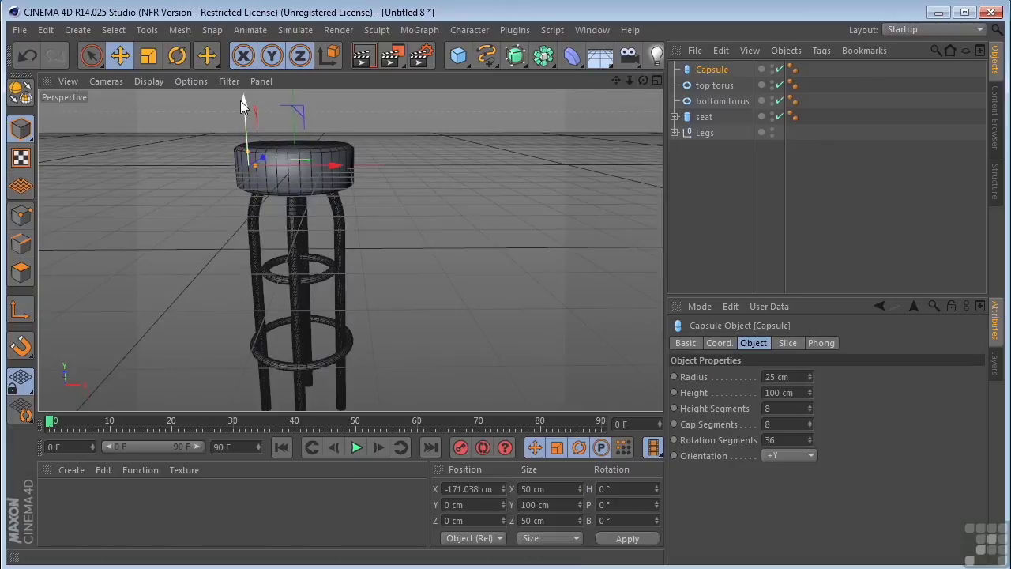
{"action": "left_click_drag", "start_coordinate": [240, 100], "coordinate": [239, 353]}
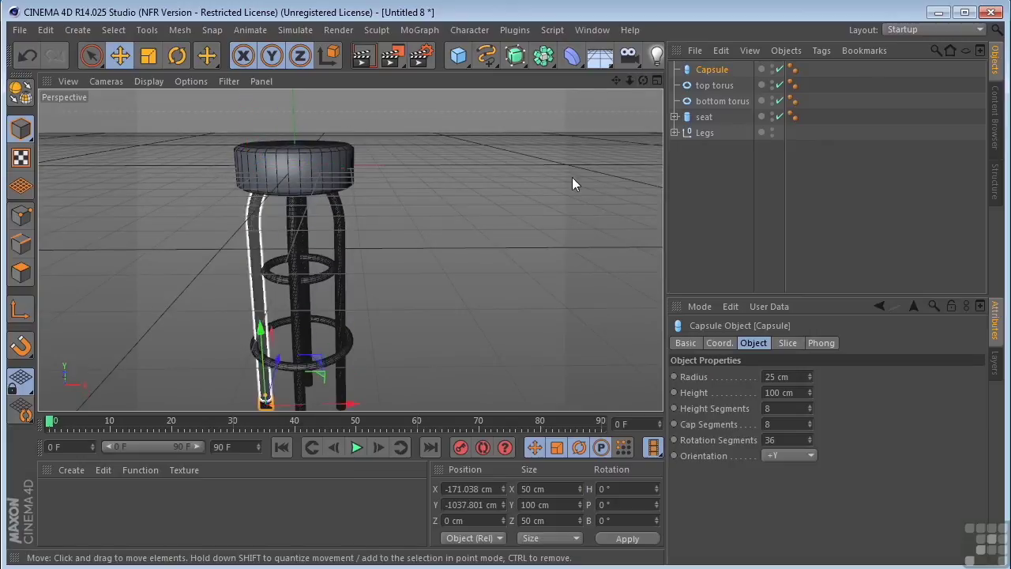
{"action": "key", "text": "o"}
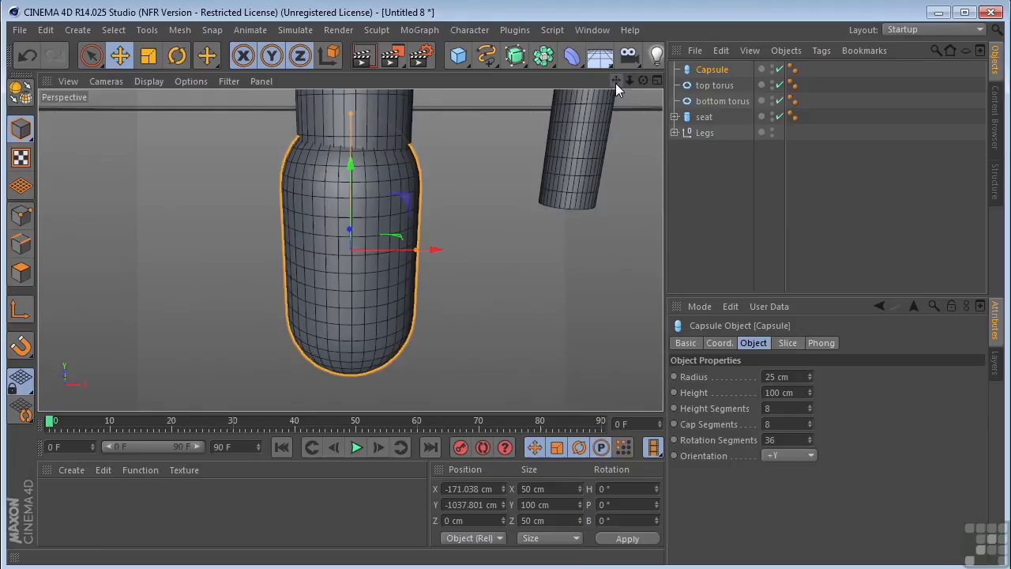
{"action": "left_click_drag", "start_coordinate": [615, 82], "coordinate": [609, 87]}
{"action": "left_click_drag", "start_coordinate": [338, 200], "coordinate": [351, 161]}
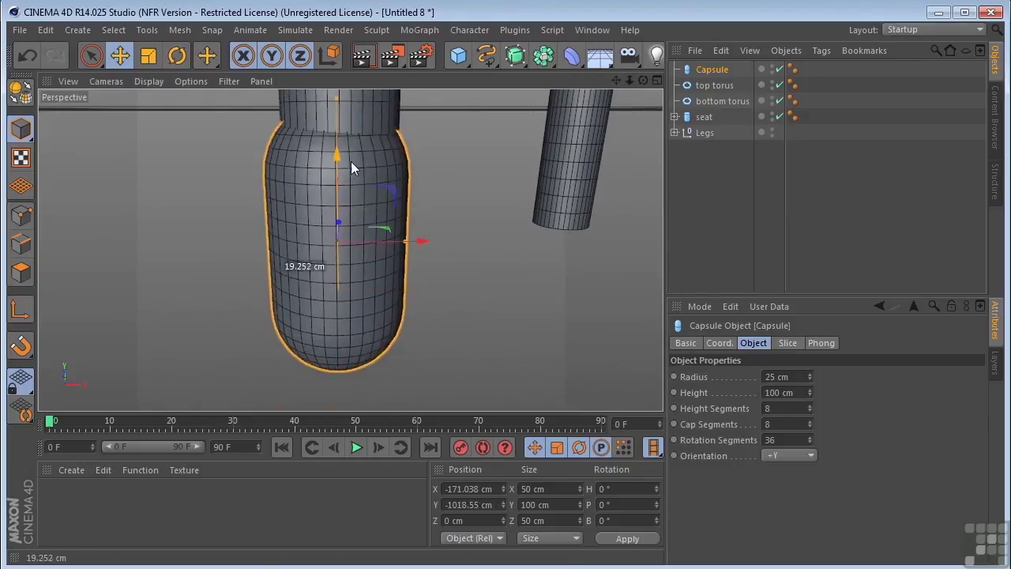
{"action": "scroll", "coordinate": [404, 217], "scroll_direction": "down", "scroll_amount": 5}
{"action": "left_click_drag", "start_coordinate": [616, 80], "coordinate": [584, 110]}
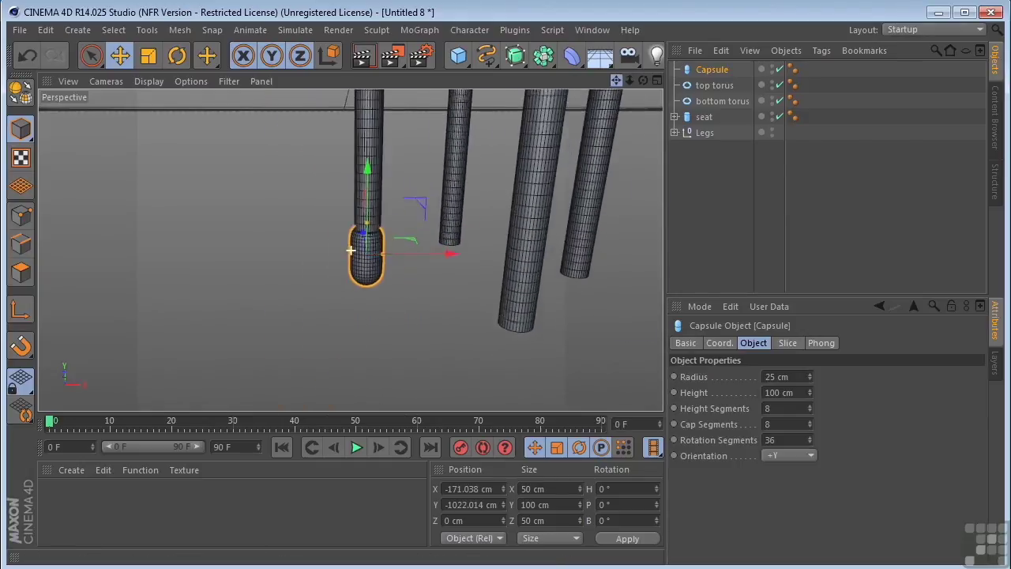
{"action": "left_click", "coordinate": [363, 55]}
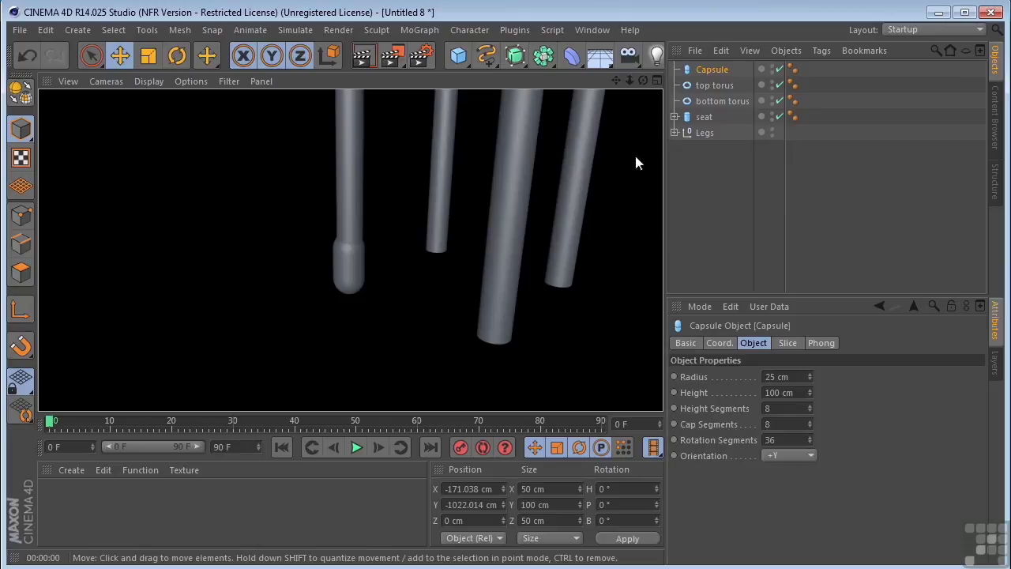
Step: Duplicate the Capsule as Capsule.1 and move it onto the right-hand leg
{"action": "left_click", "coordinate": [715, 71]}
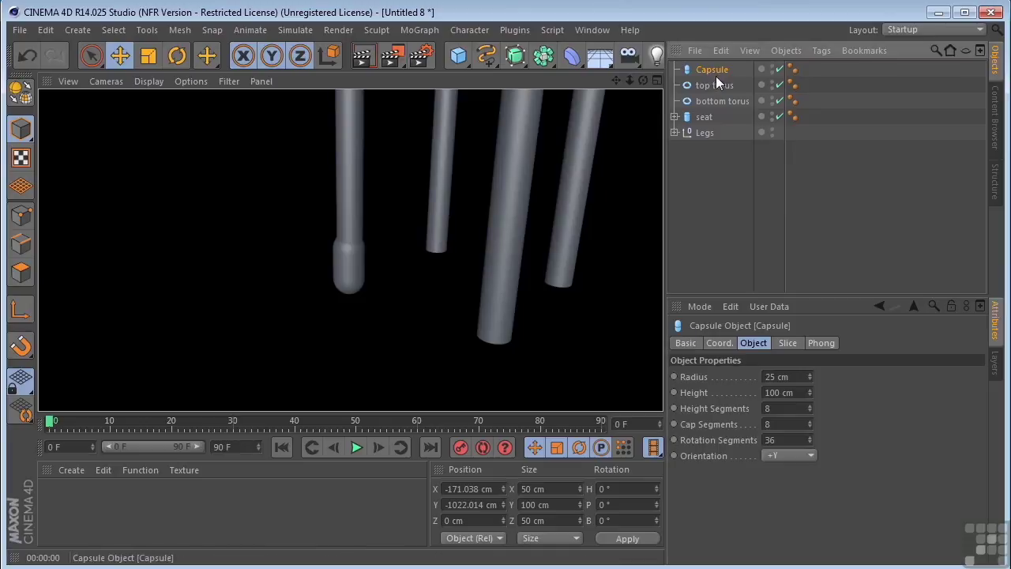
{"action": "left_click_drag", "start_coordinate": [715, 76], "coordinate": [715, 86], "text": "ctrl"}
{"action": "middle_click", "coordinate": [476, 181]}
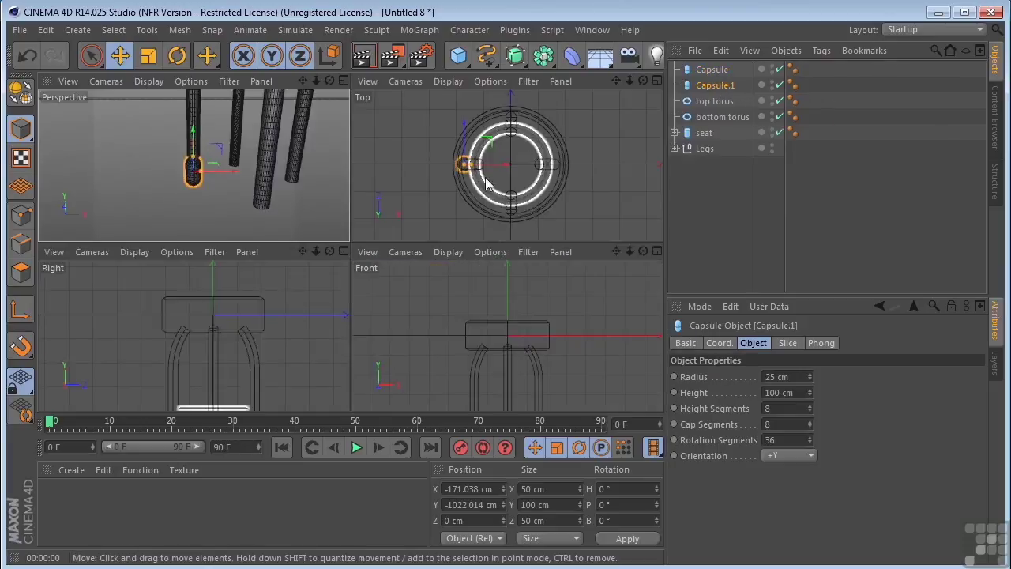
{"action": "middle_click", "coordinate": [530, 153]}
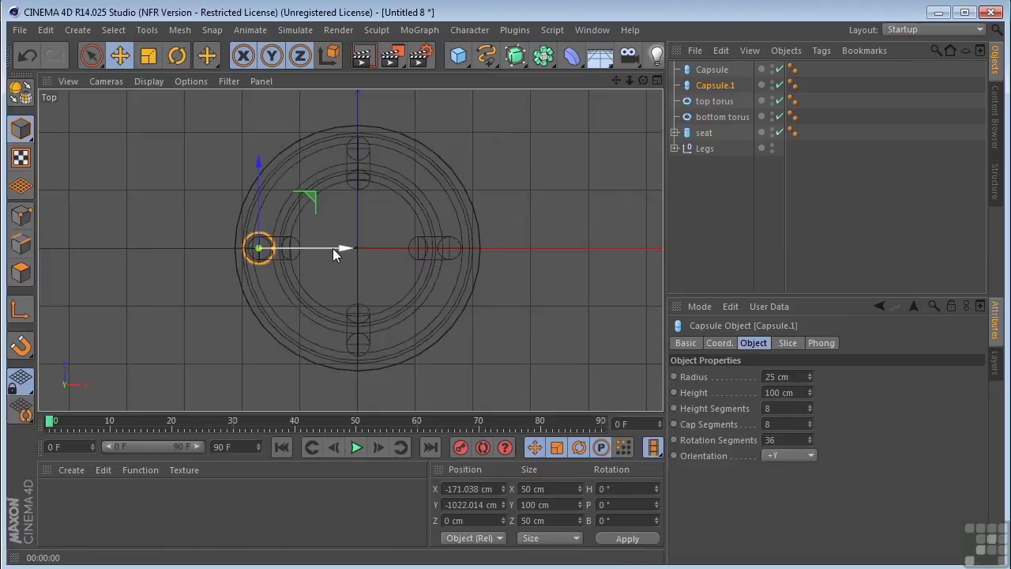
{"action": "left_click_drag", "start_coordinate": [341, 248], "coordinate": [532, 265]}
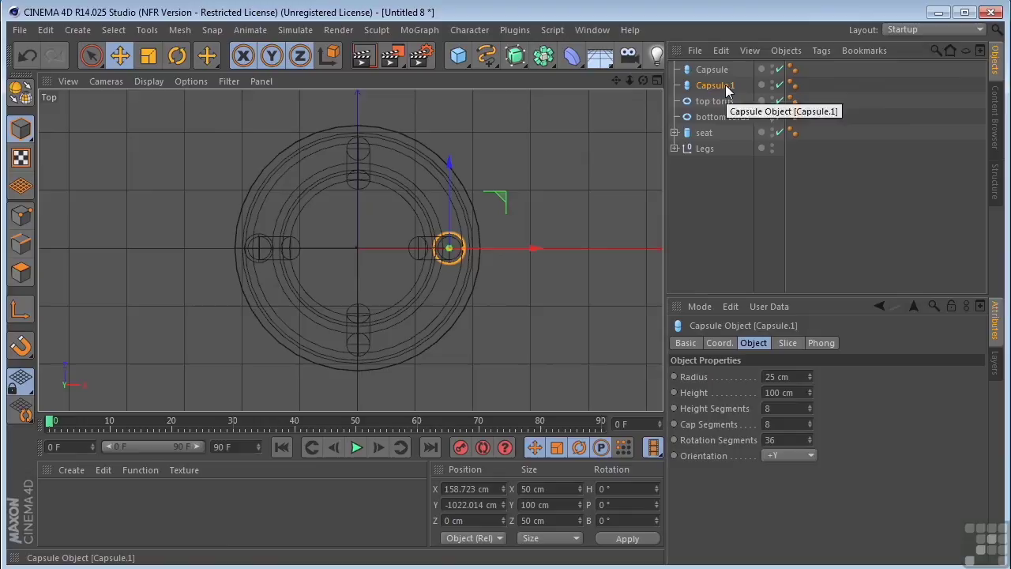
Step: Make two more capsule copies, placing them on the back leg and the front leg (Z -168.302 cm)
{"action": "left_click_drag", "start_coordinate": [727, 85], "coordinate": [722, 92], "text": "ctrl"}
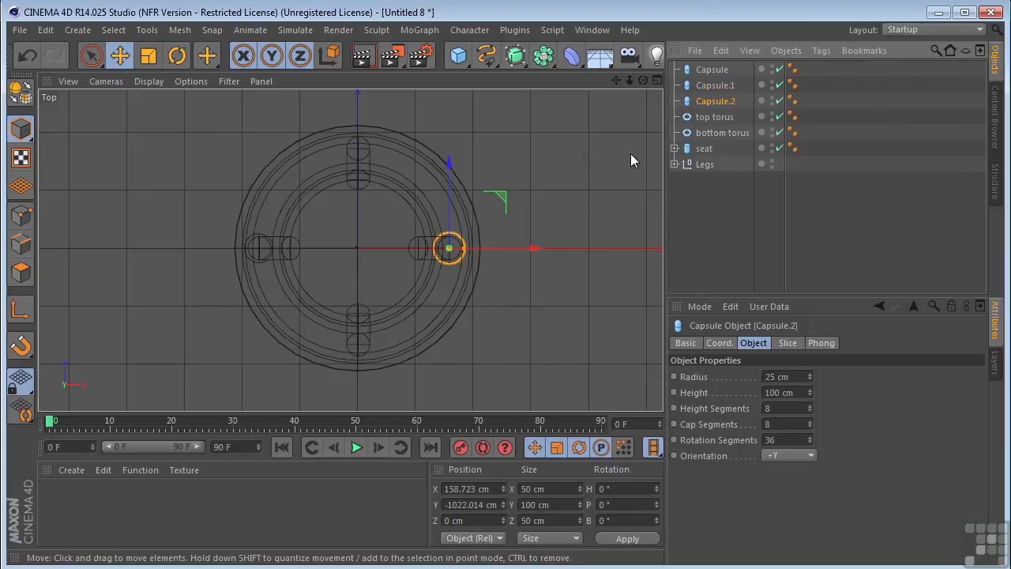
{"action": "left_click_drag", "start_coordinate": [536, 250], "coordinate": [444, 251]}
{"action": "left_click_drag", "start_coordinate": [356, 162], "coordinate": [370, 60]}
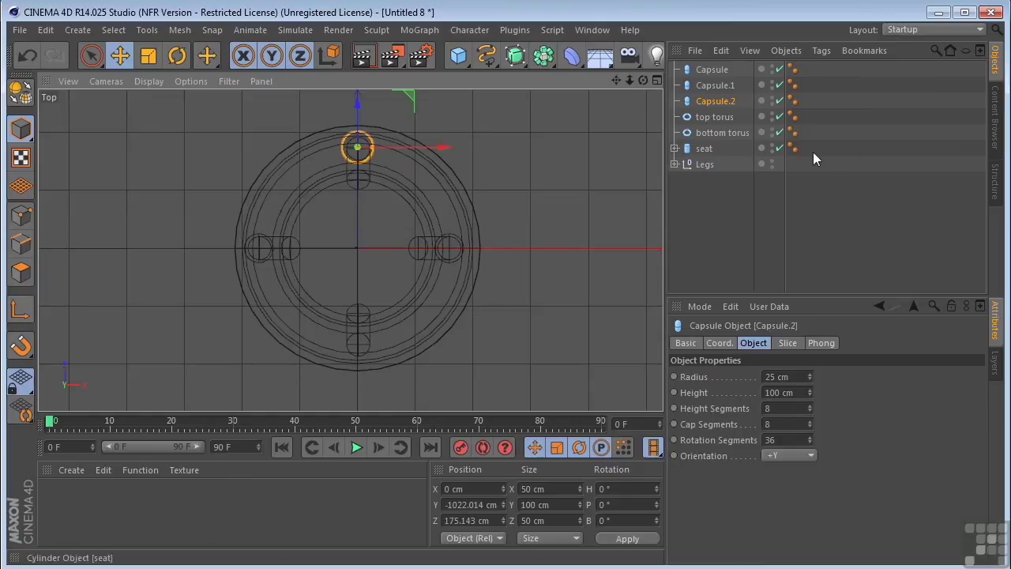
{"action": "left_click_drag", "start_coordinate": [718, 101], "coordinate": [695, 124], "text": "ctrl"}
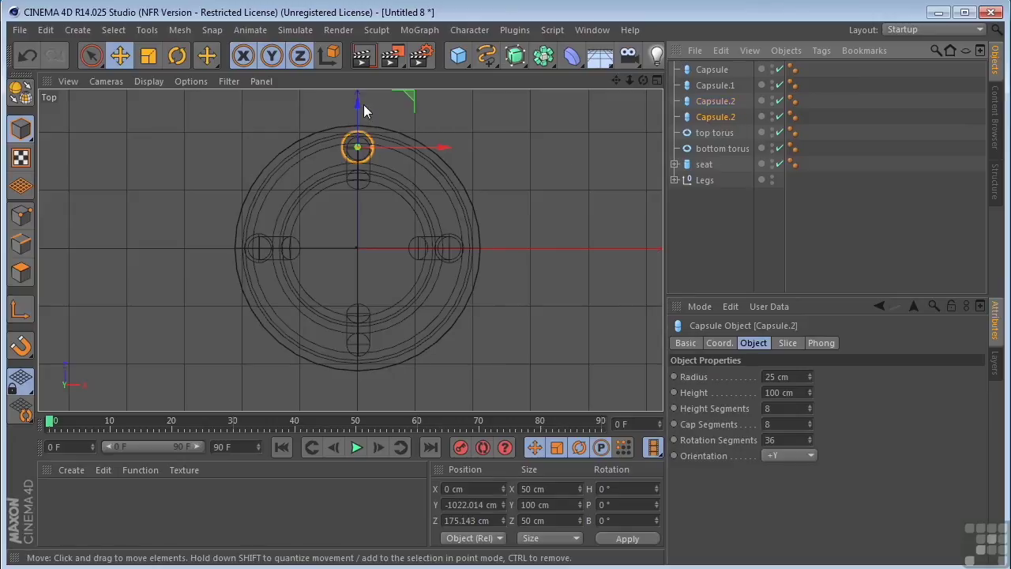
{"action": "left_click_drag", "start_coordinate": [359, 102], "coordinate": [345, 310]}
Step: Render a preview of the stool with all four foot caps
{"action": "middle_click", "coordinate": [391, 281]}
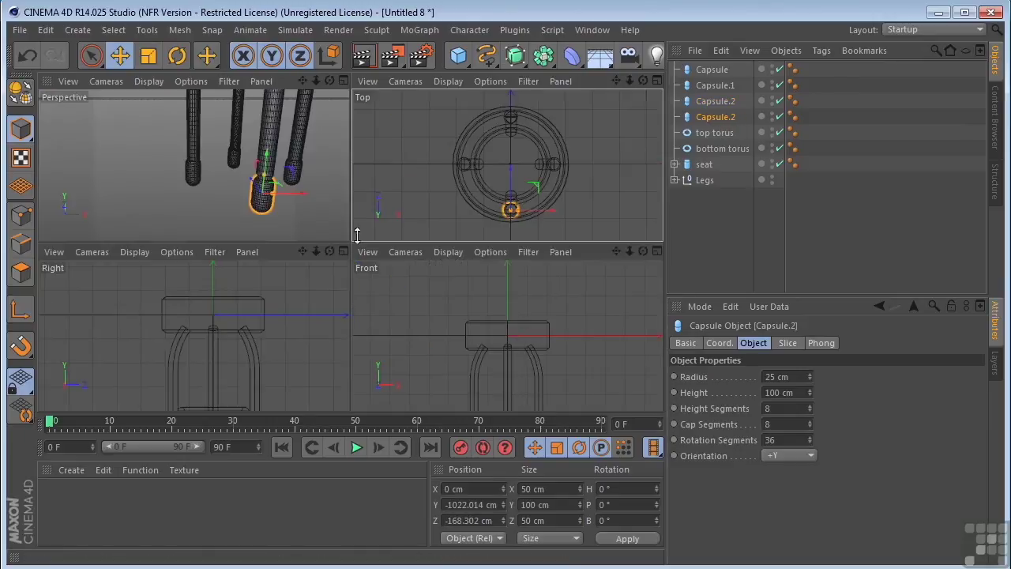
{"action": "middle_click", "coordinate": [293, 174]}
{"action": "left_click", "coordinate": [364, 62]}
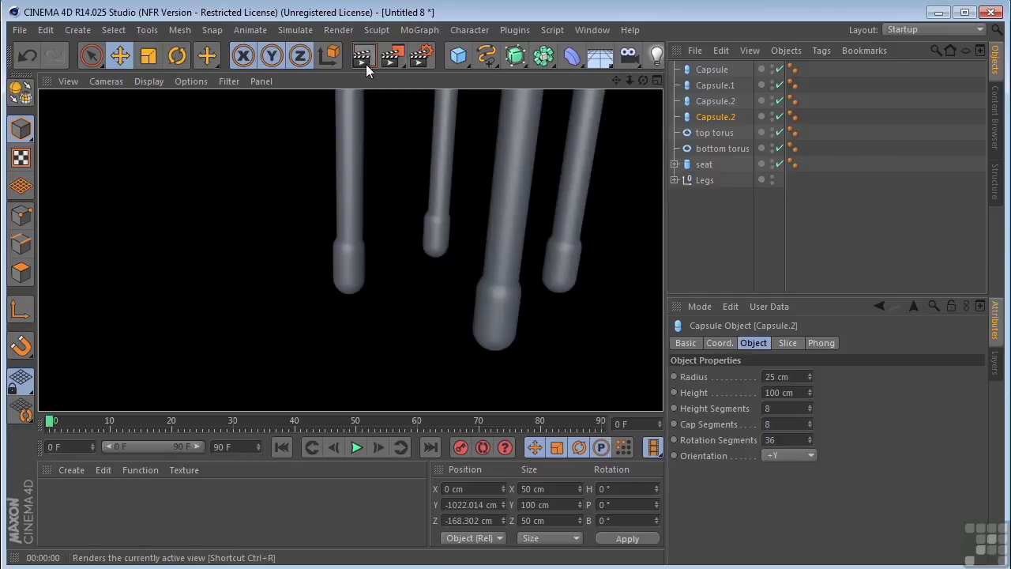
{"action": "left_click", "coordinate": [631, 209]}
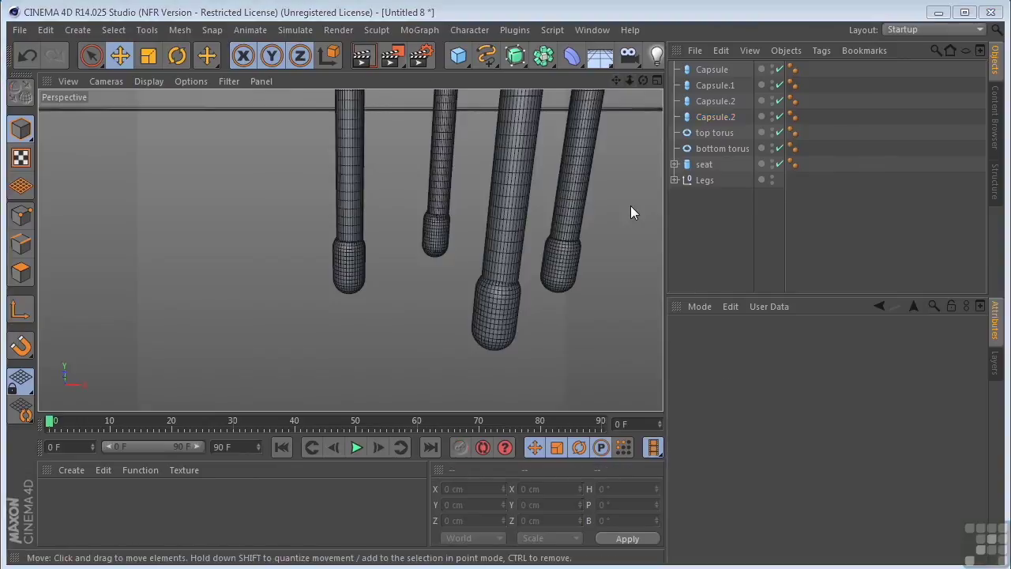
Step: Zoom the Perspective view out to frame the whole finished stool
{"action": "mouse_move", "coordinate": [629, 79]}
{"action": "left_mouse_down"}
{"action": "mouse_move", "coordinate": [612, 81]}
{"action": "mouse_move", "coordinate": [643, 78]}
{"action": "left_mouse_up"}
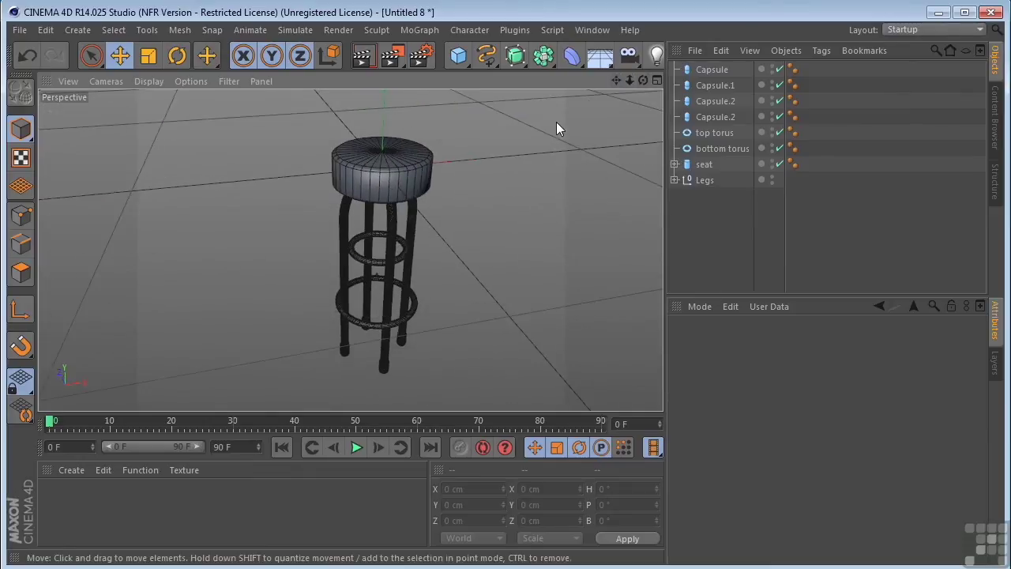